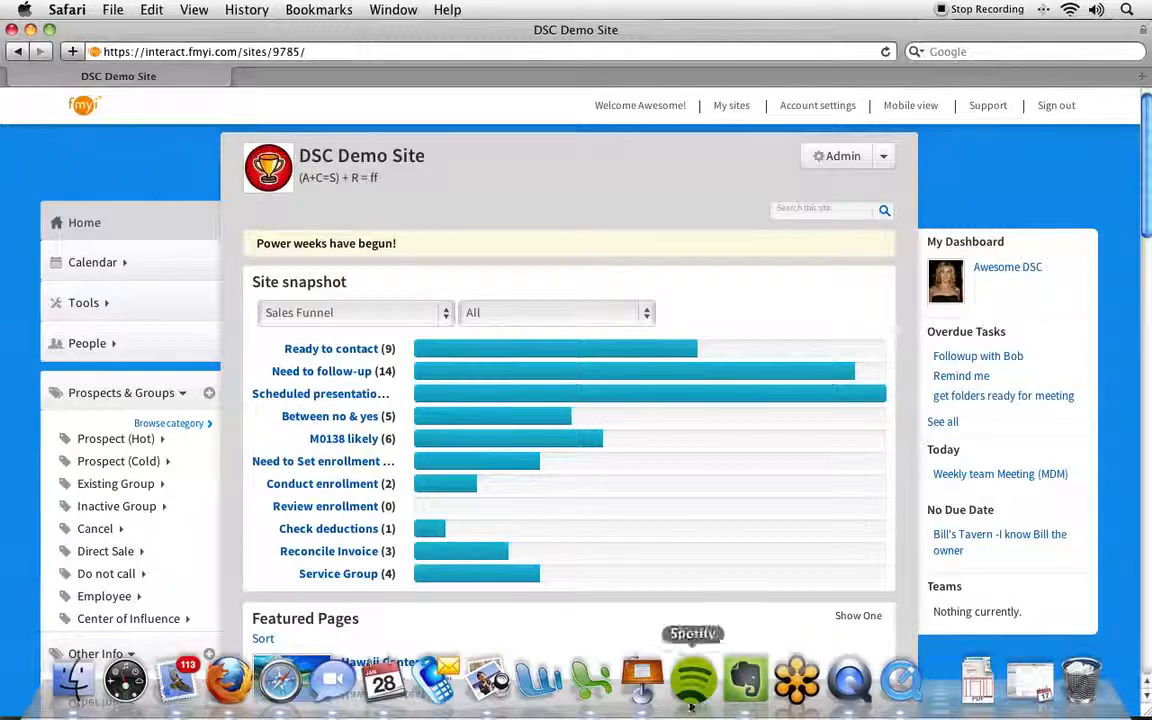
Step: Switch to the ImportProspects.xls workbook in Excel and examine its header row, first columns and prospect rows 2 to 4
left_click(593, 680)
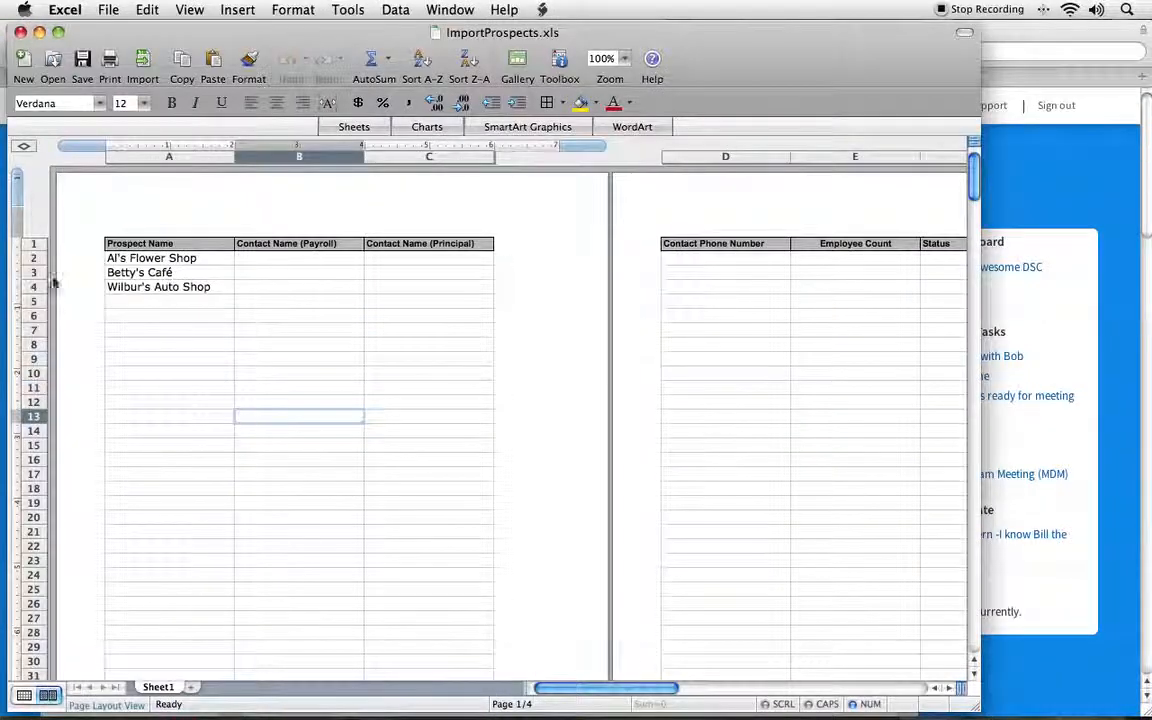
left_click(27, 243)
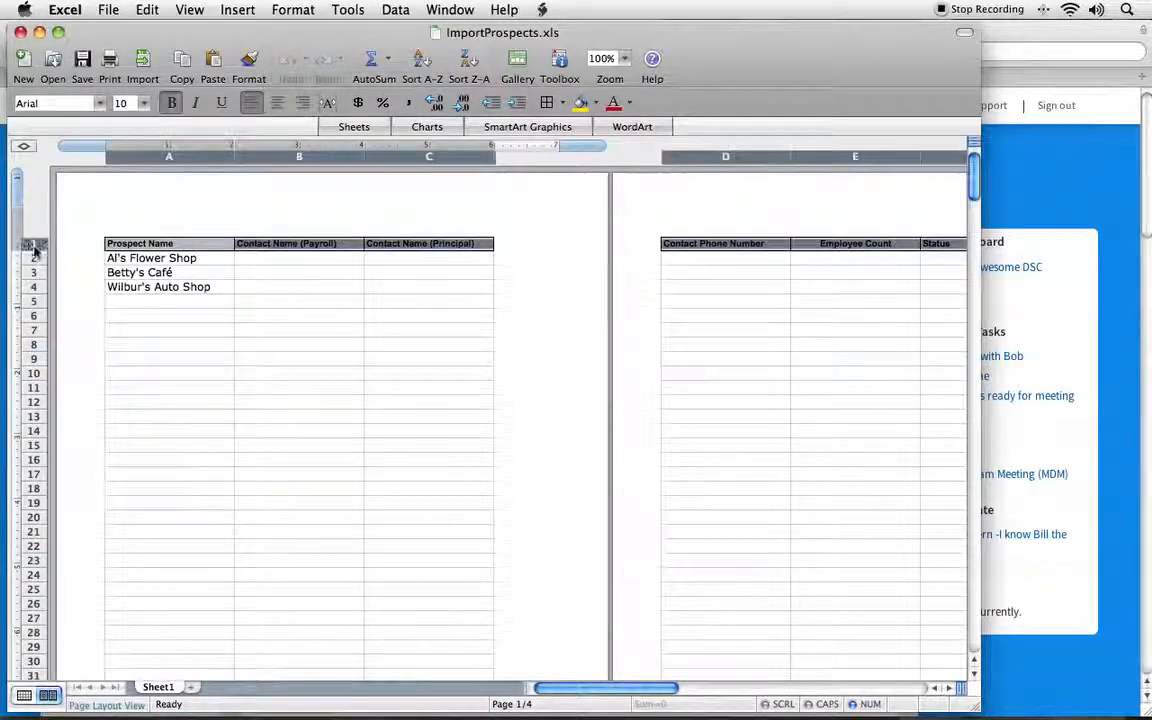
left_click(170, 156)
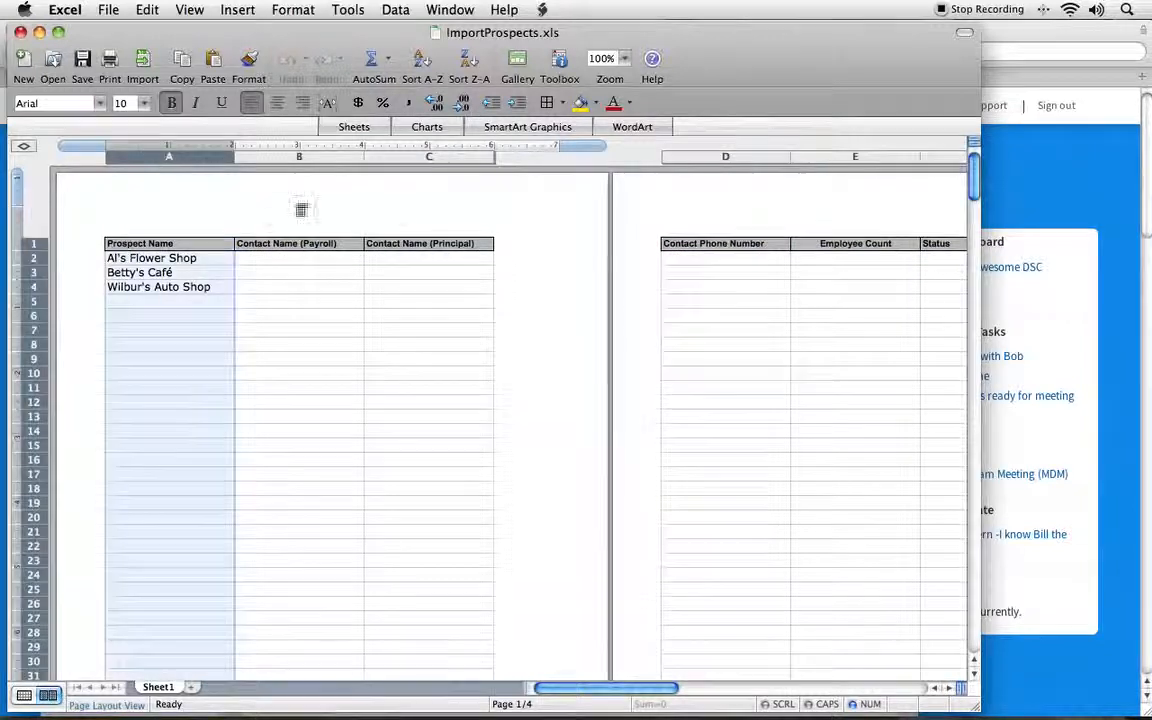
left_click(280, 157)
left_click(430, 157)
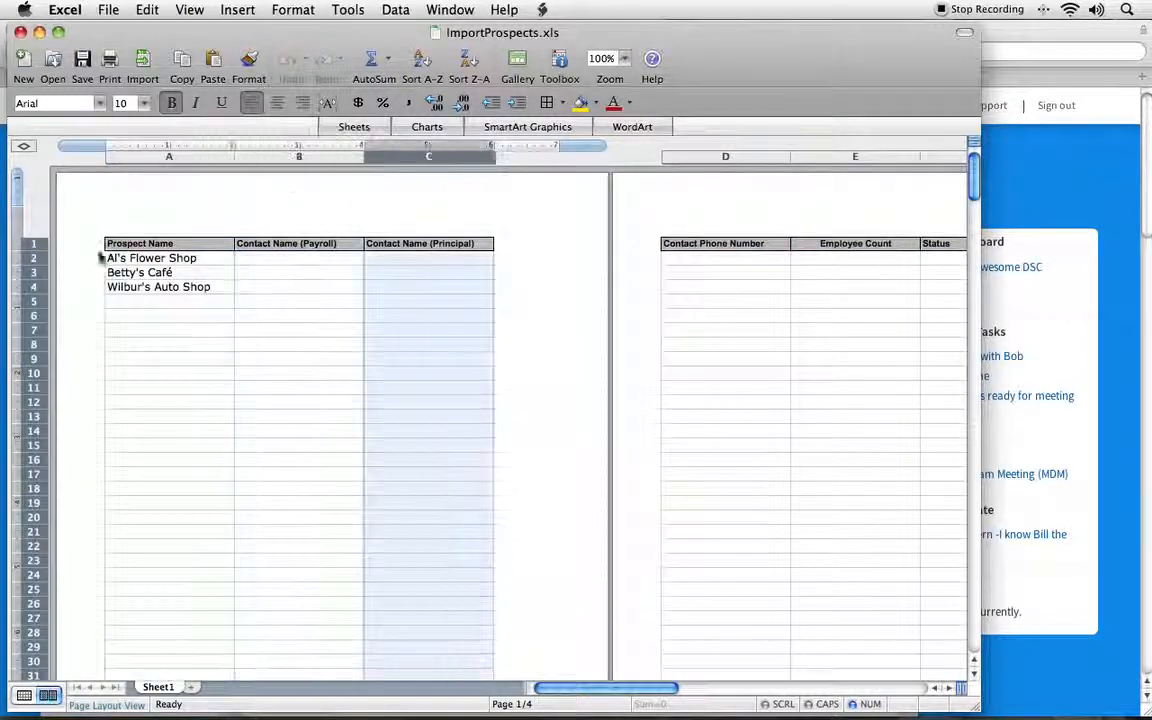
left_click(31, 258)
left_click(31, 272)
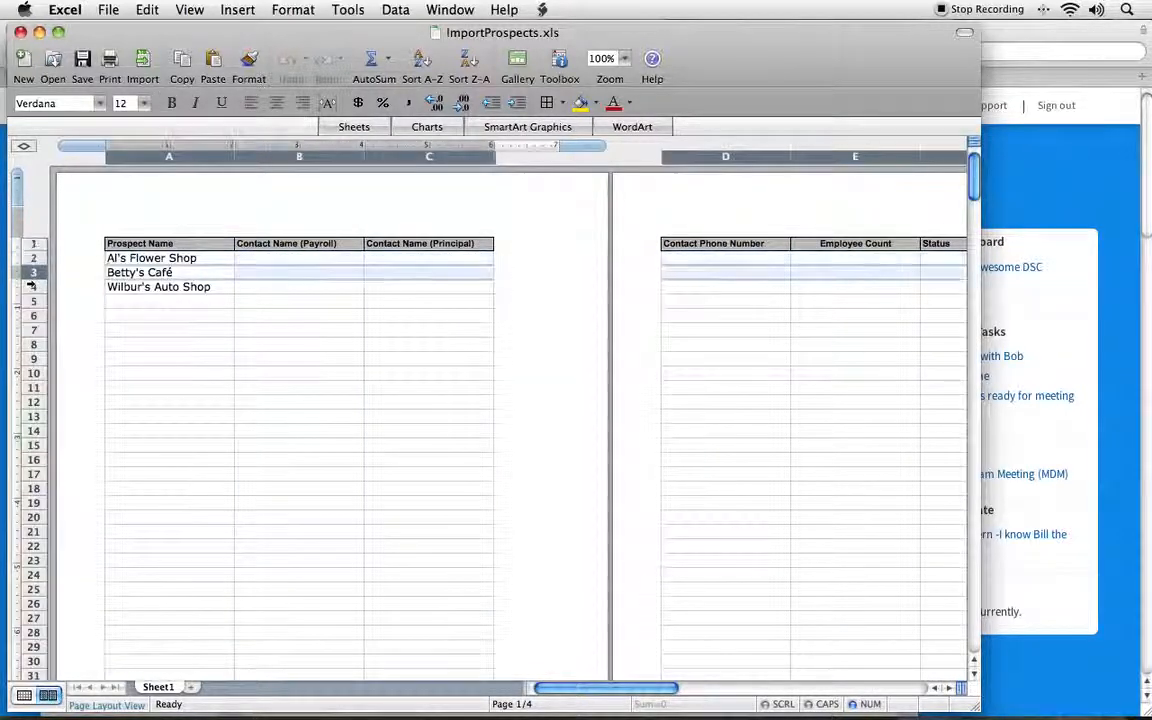
left_click(31, 287)
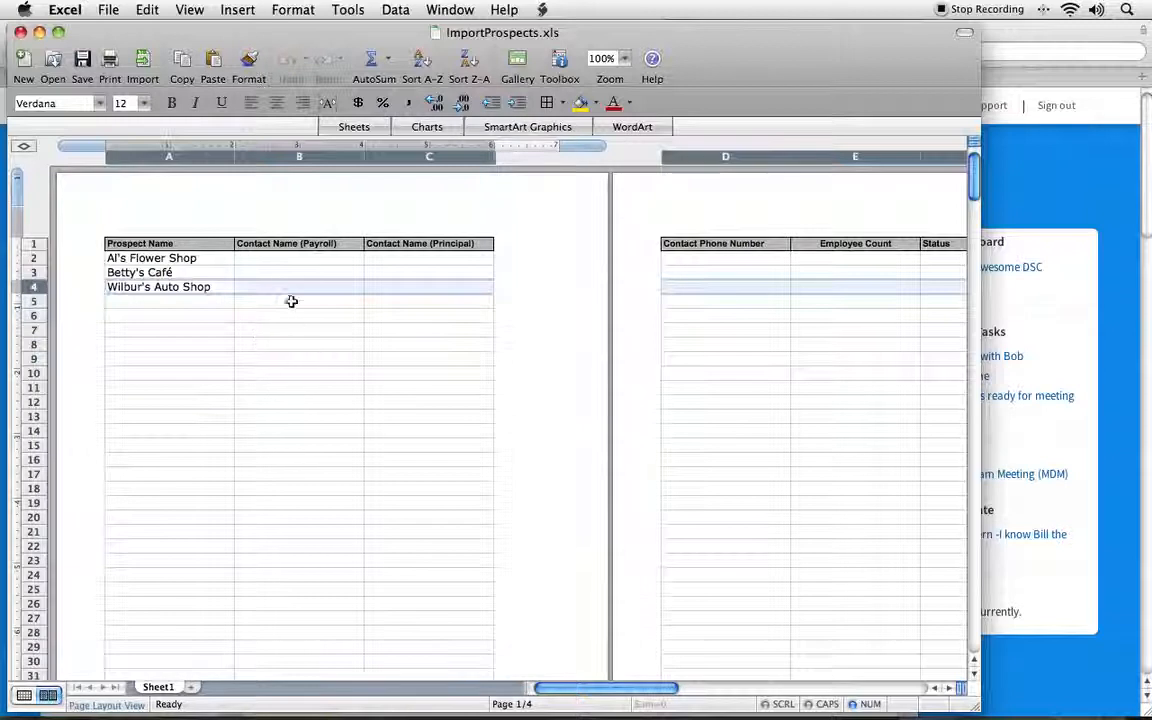
left_click(296, 258)
left_click(284, 302)
left_click_drag(32, 257, 32, 287)
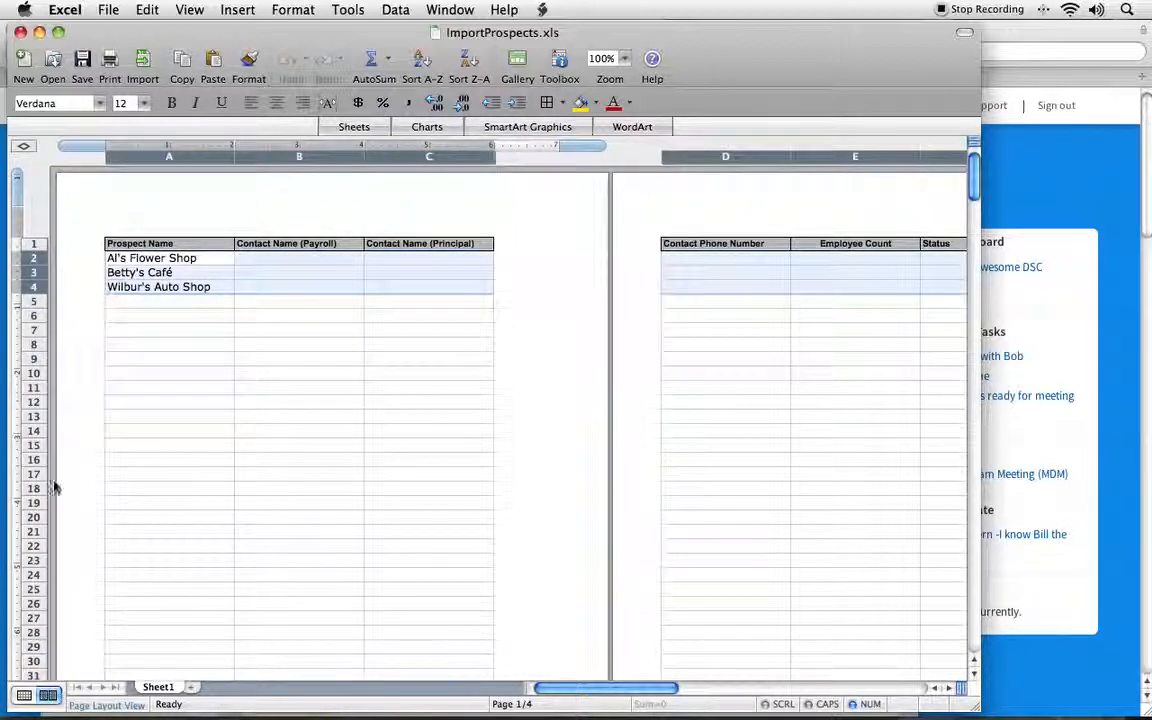
left_click(331, 486)
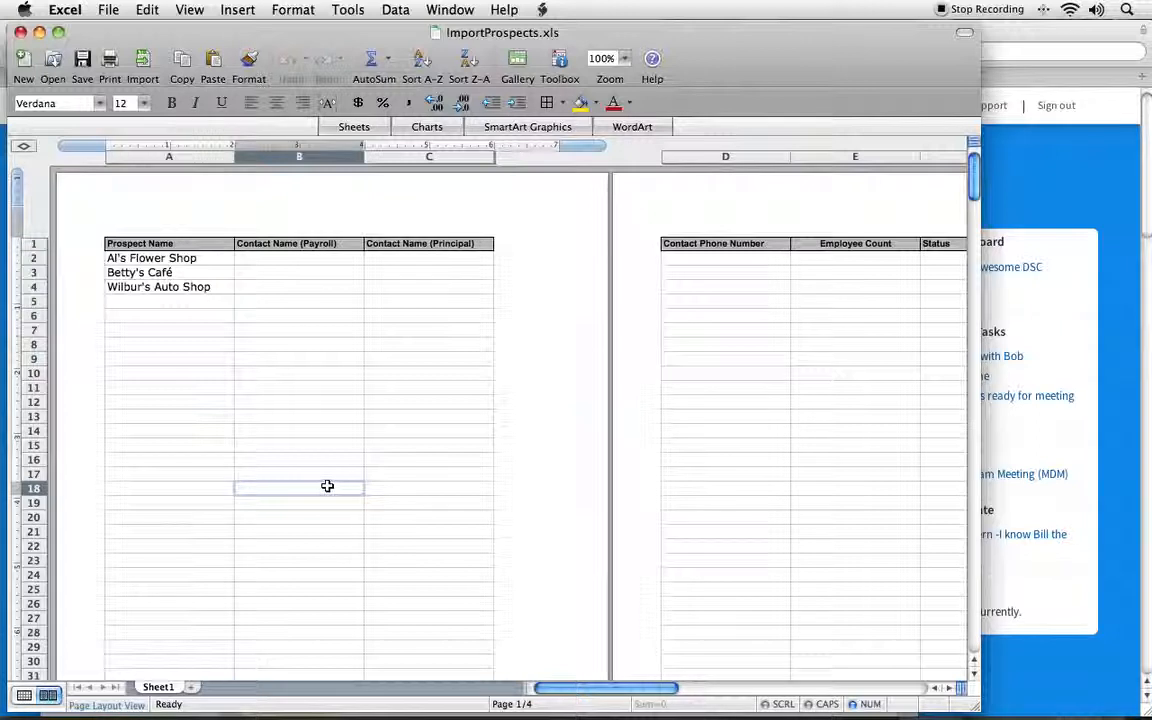
Step: Examine the prospect names and the column headings from Contact Name (Payroll) through Location Zip Code
left_click_drag(155, 259, 155, 292)
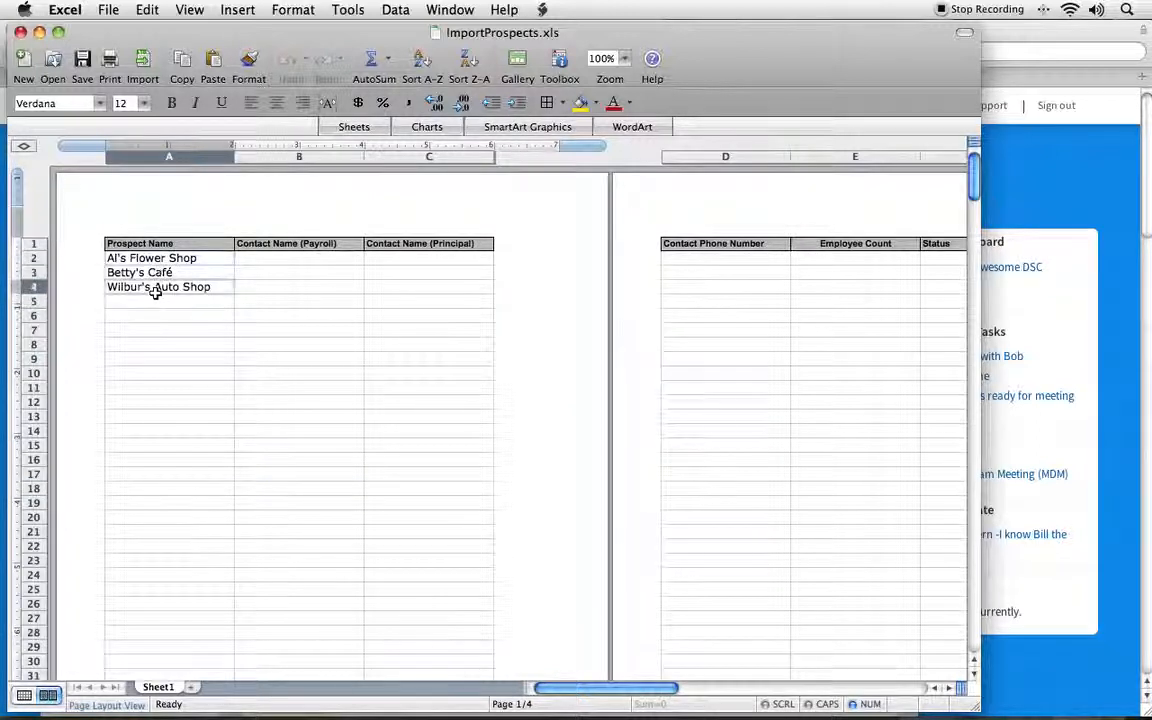
left_click(266, 259)
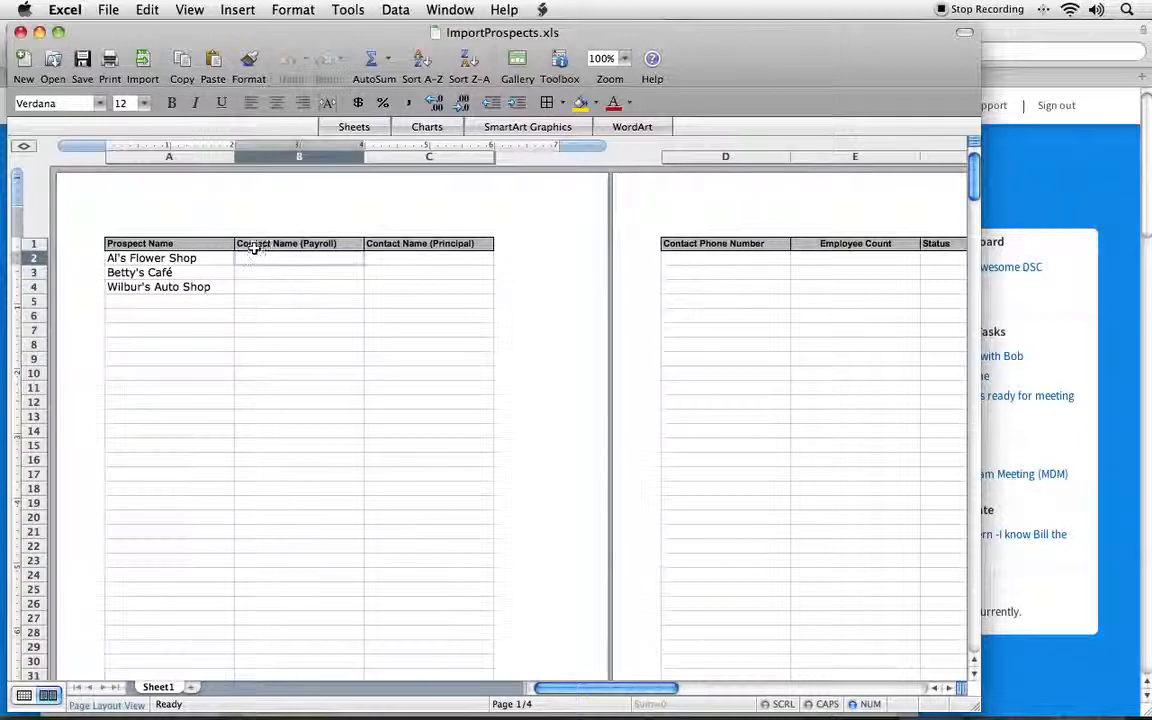
left_click(250, 247)
left_click(466, 247)
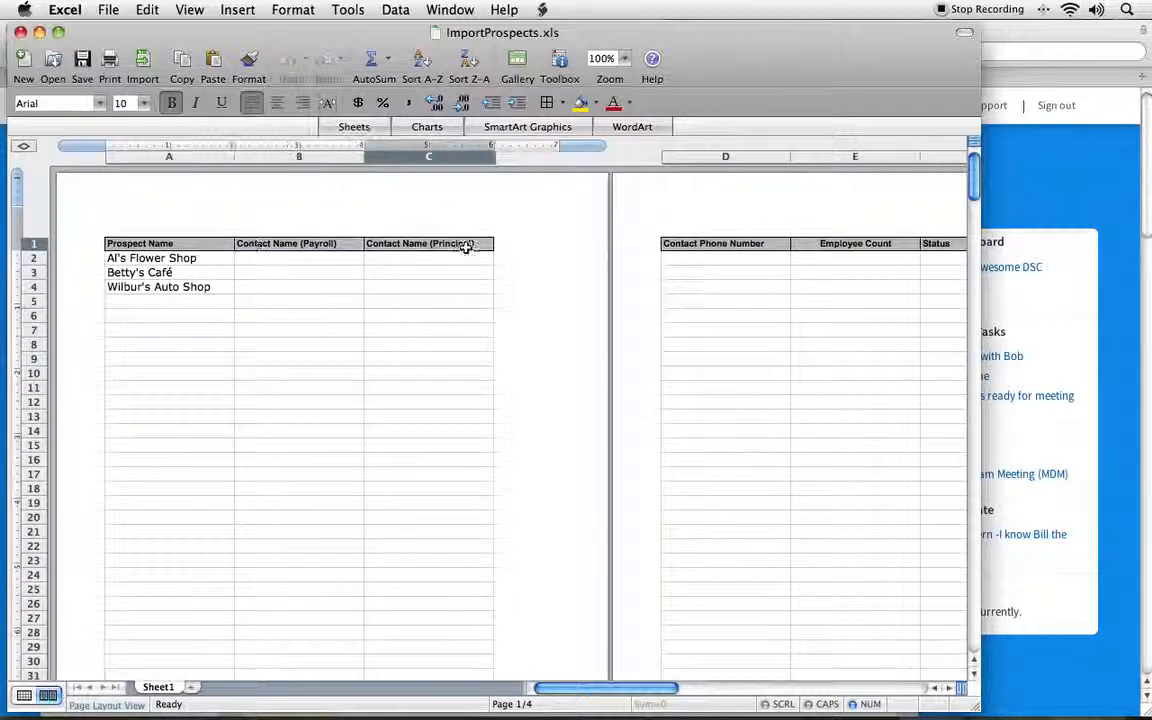
left_click(427, 156)
left_click(342, 157)
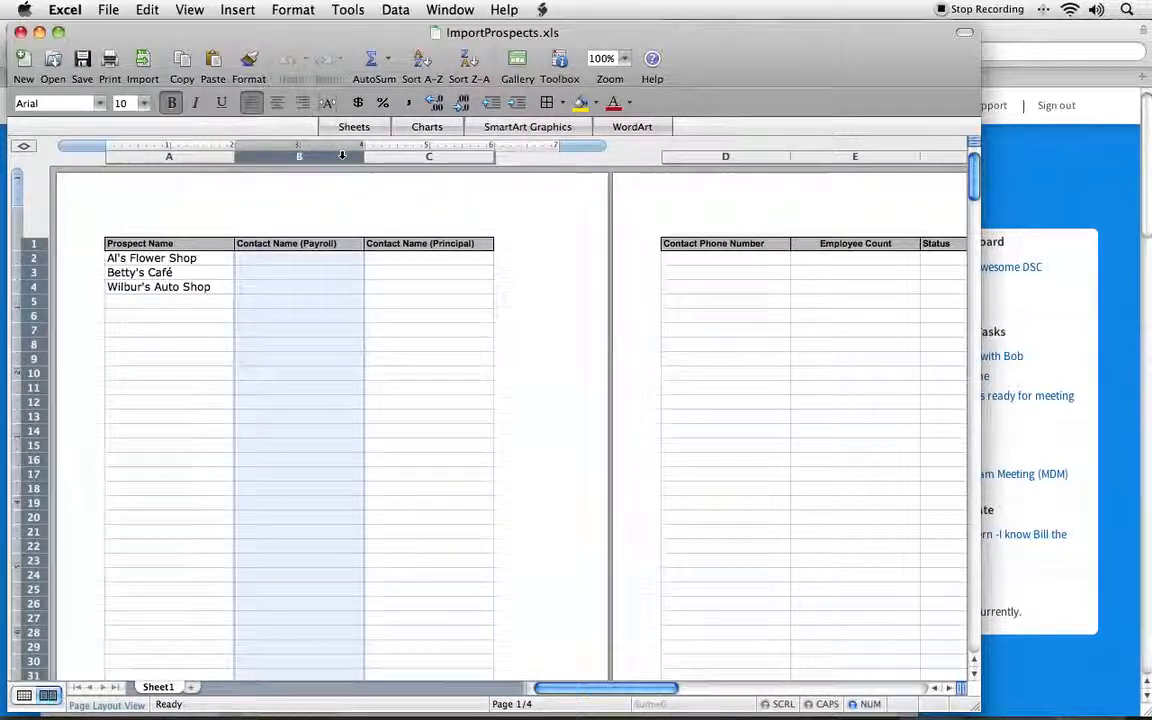
left_click(288, 260)
left_click(376, 262)
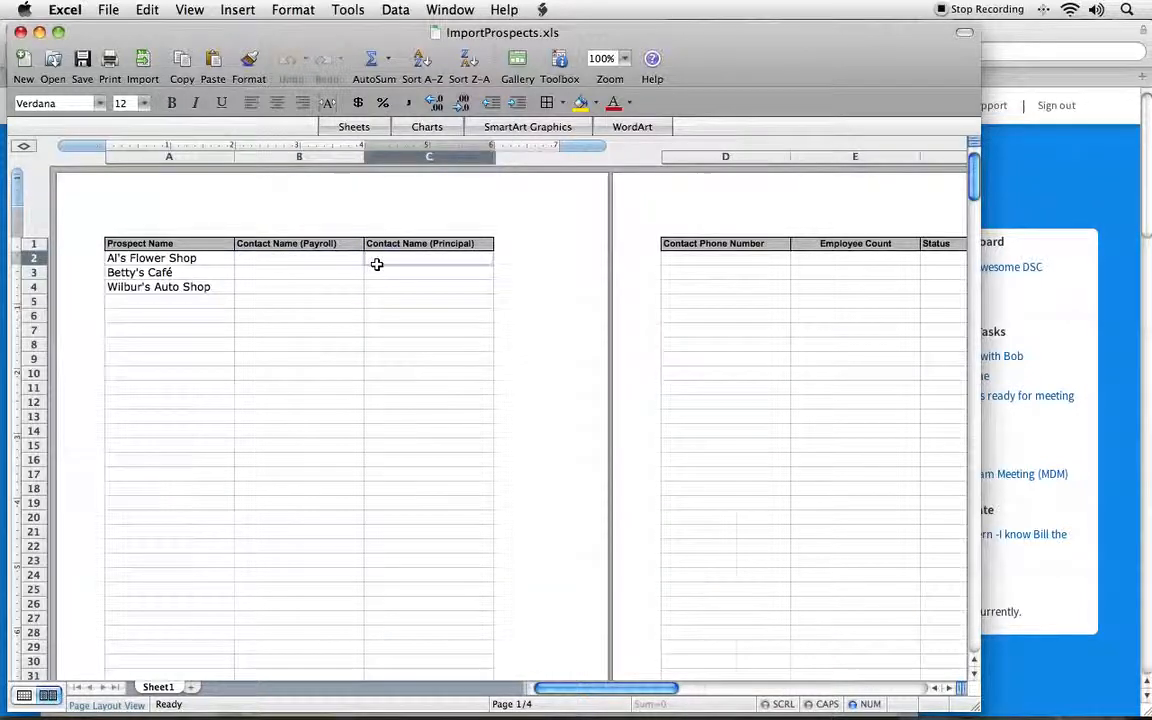
scroll(376, 264, "right", 3)
left_click(260, 245)
left_click(140, 247)
scroll(474, 294, "right", 10)
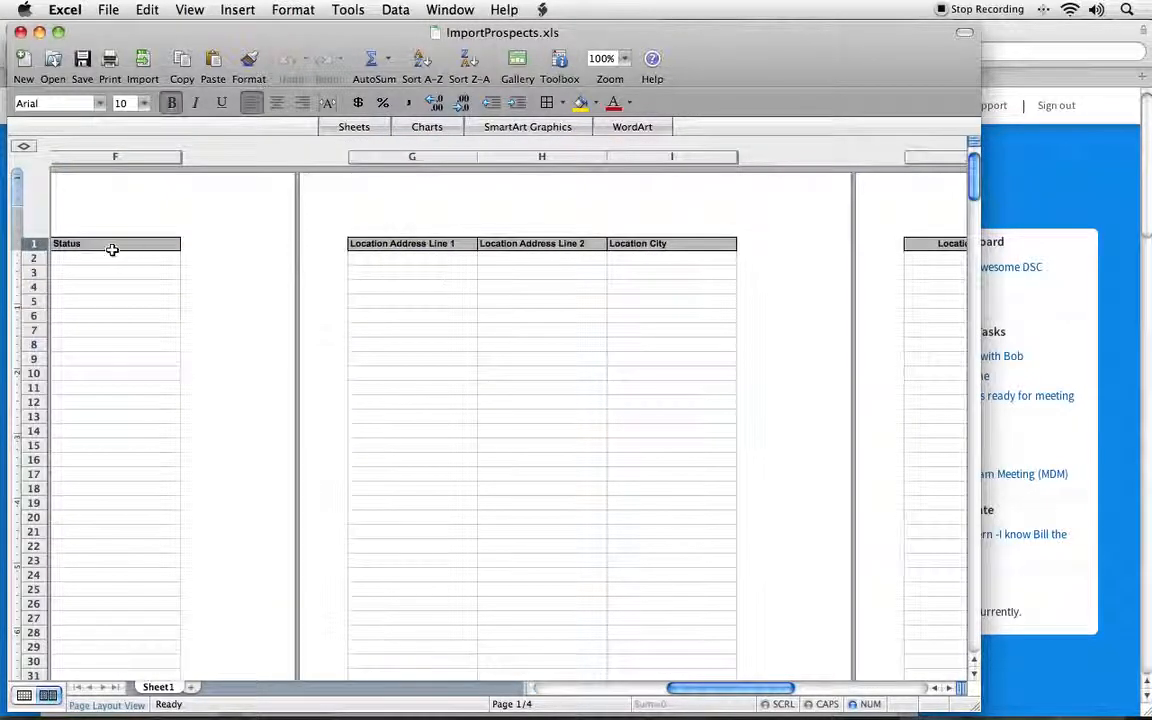
scroll(793, 292, "right", 7)
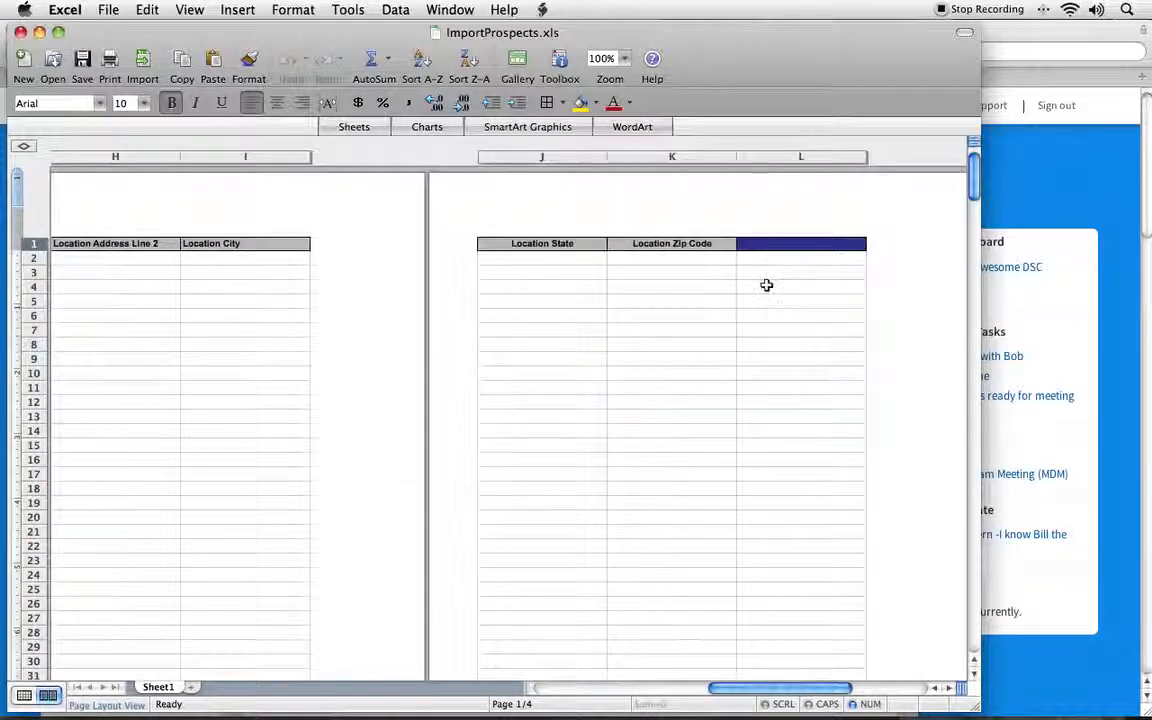
scroll(792, 289, "left", 9)
scroll(680, 270, "left", 8)
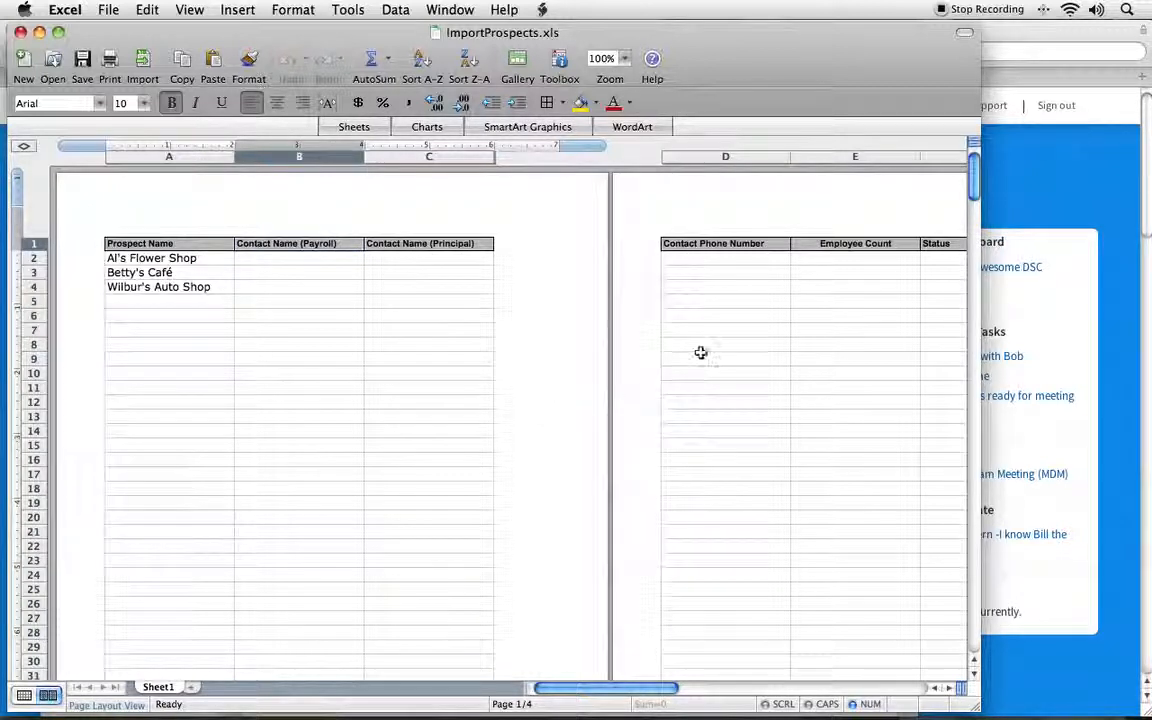
Step: Check the site's sales funnel stage names and enter "Ready to Contact" as the first prospect's status in F2
scroll(700, 352, "right", 5)
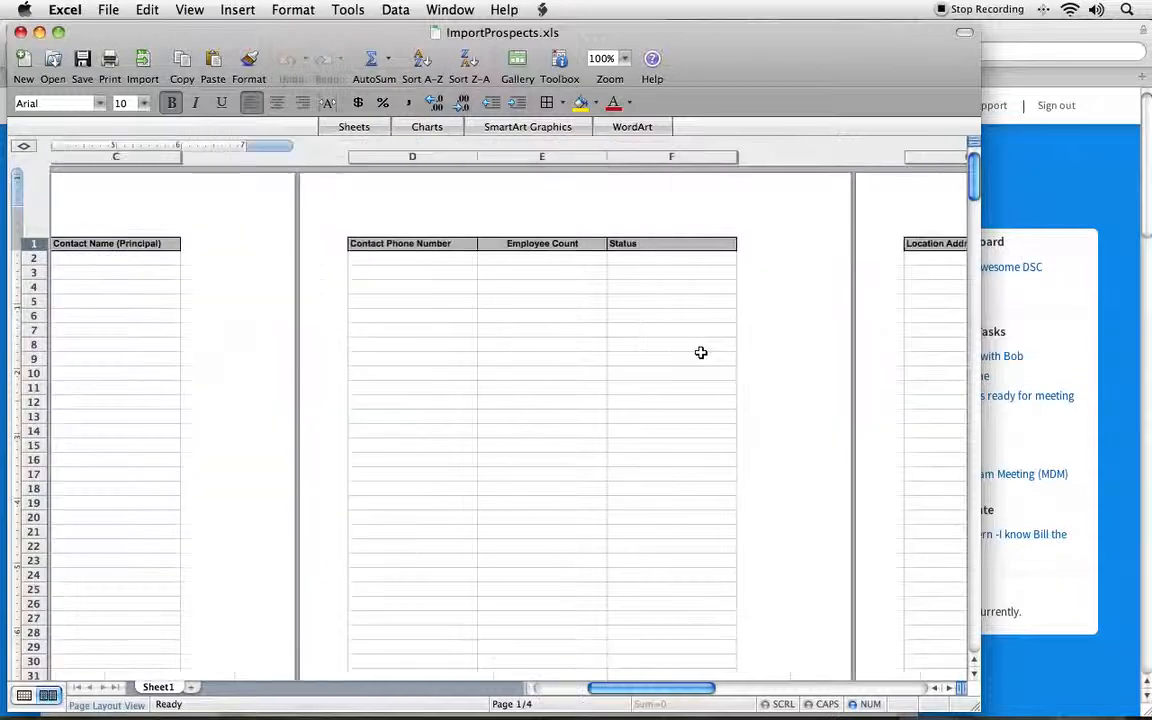
left_click(683, 259)
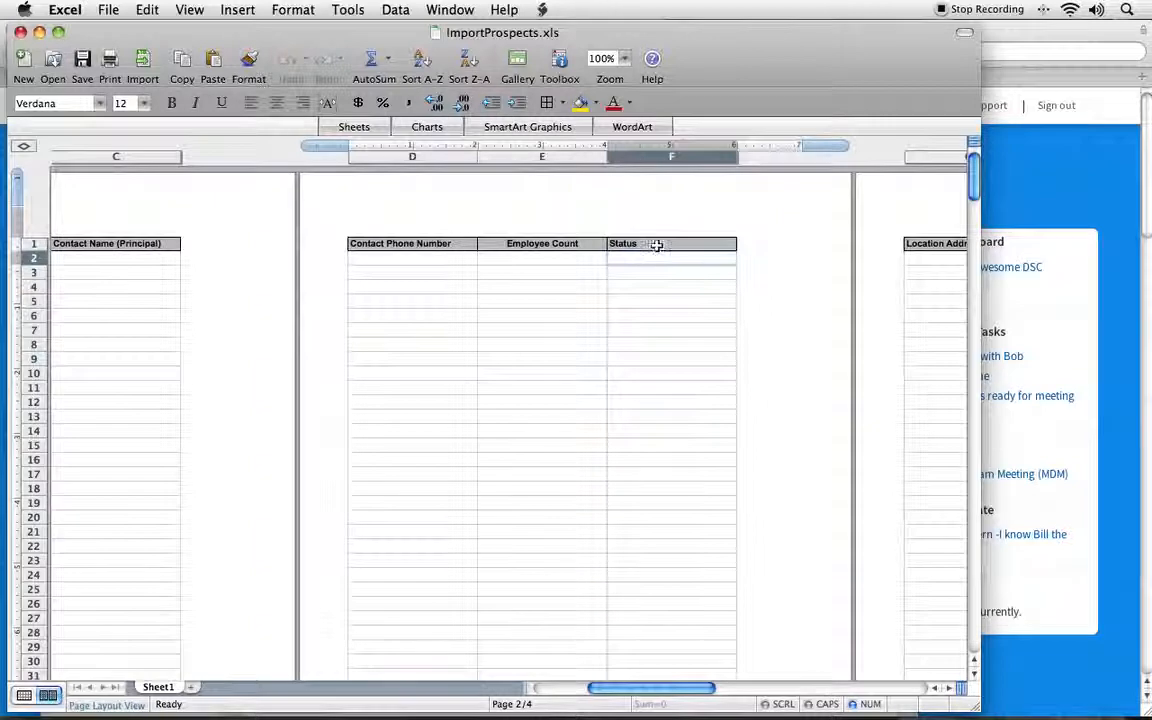
left_click_drag(347, 36, 840, 33)
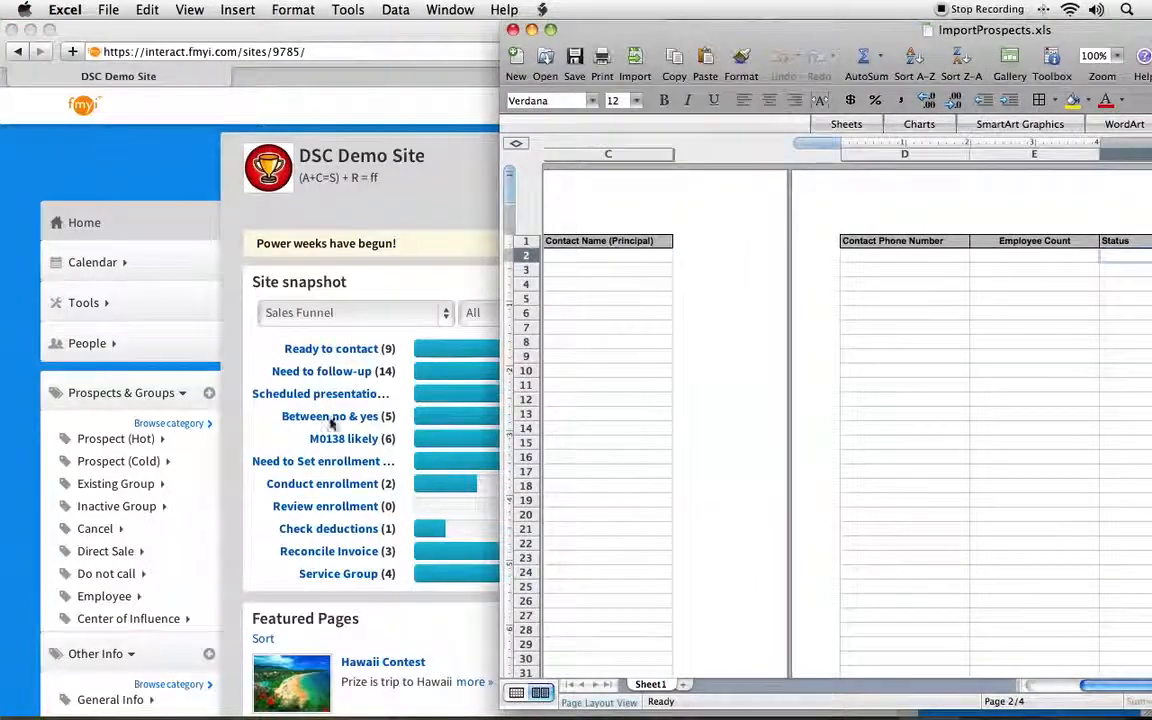
left_click_drag(800, 30, 497, 30)
type("Raady to Contact")
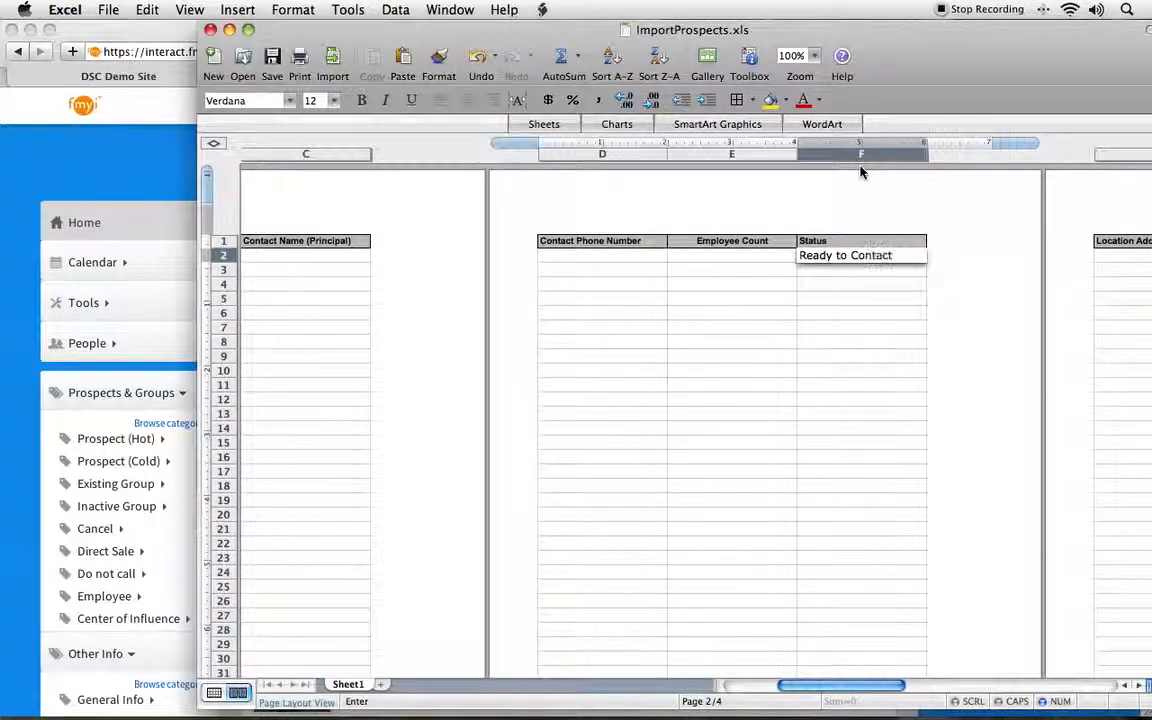
scroll(818, 203, "left", 3)
scroll(818, 203, "down", 3)
scroll(825, 280, "up", 3)
scroll(829, 283, "right", 2)
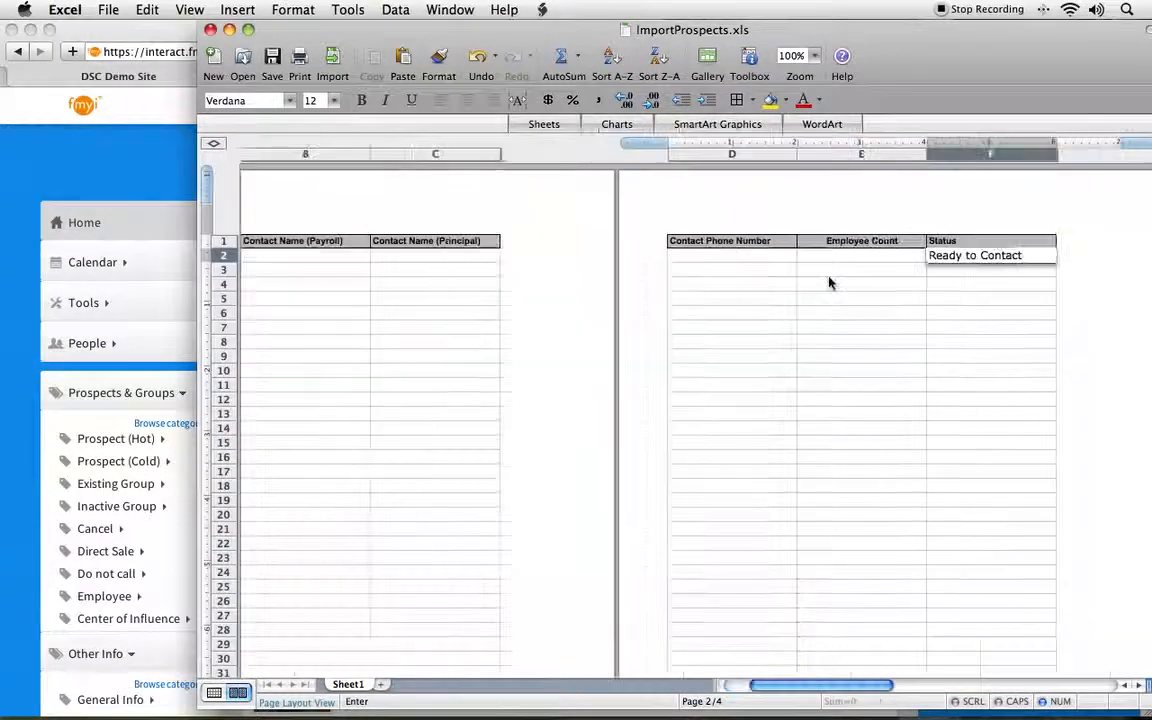
key("Return")
Step: Enter "Need to follow-up" as the status for Betty's Café in F3
left_click_drag(461, 22, 324, 8)
type("Need to follow-up")
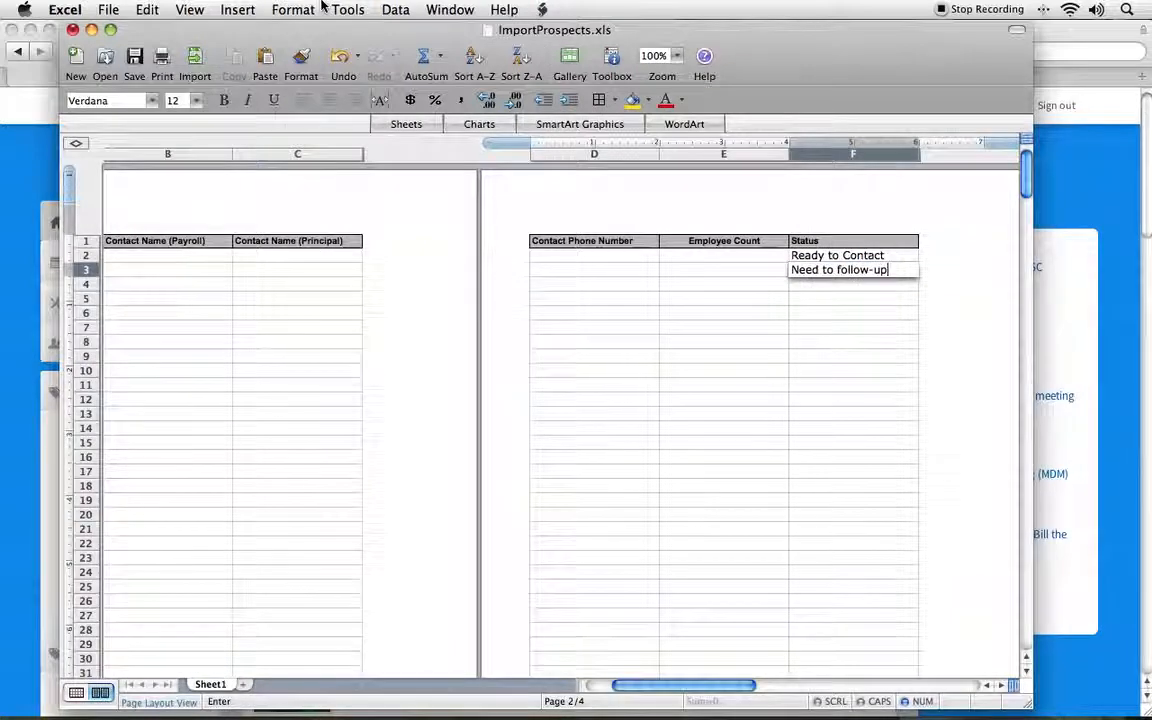
left_click(597, 270)
Step: Review the Prospect Name column against the entries in the Status column
scroll(630, 280, "left", 3)
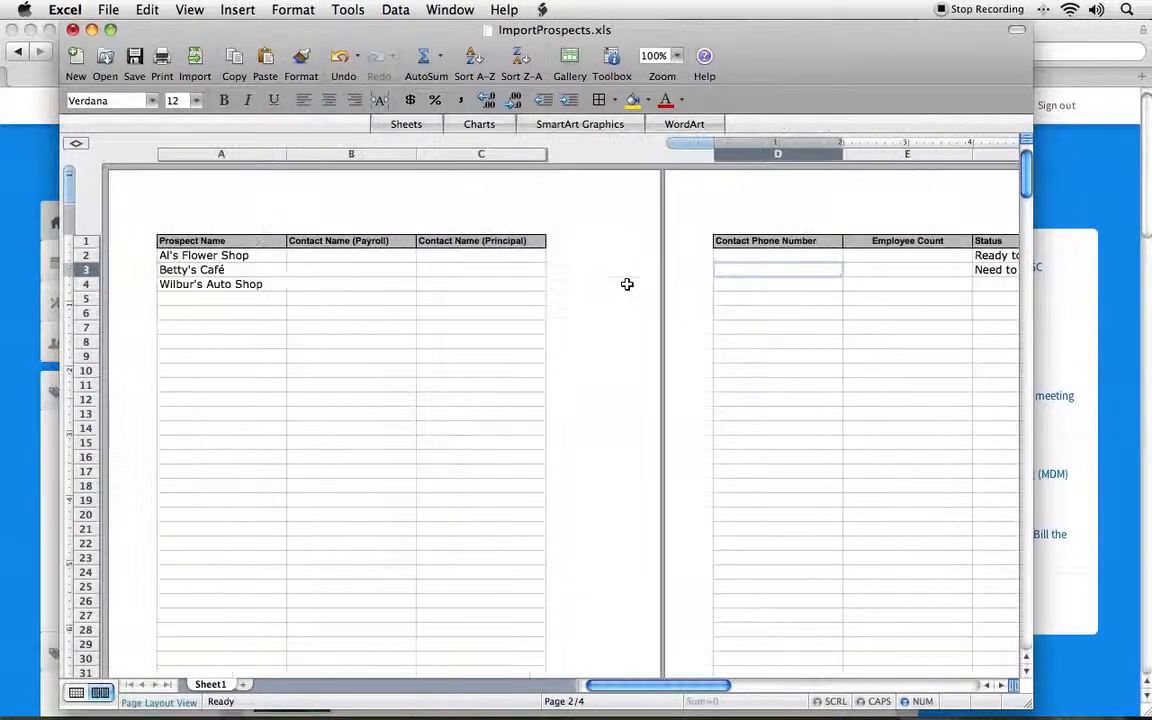
left_click(268, 256)
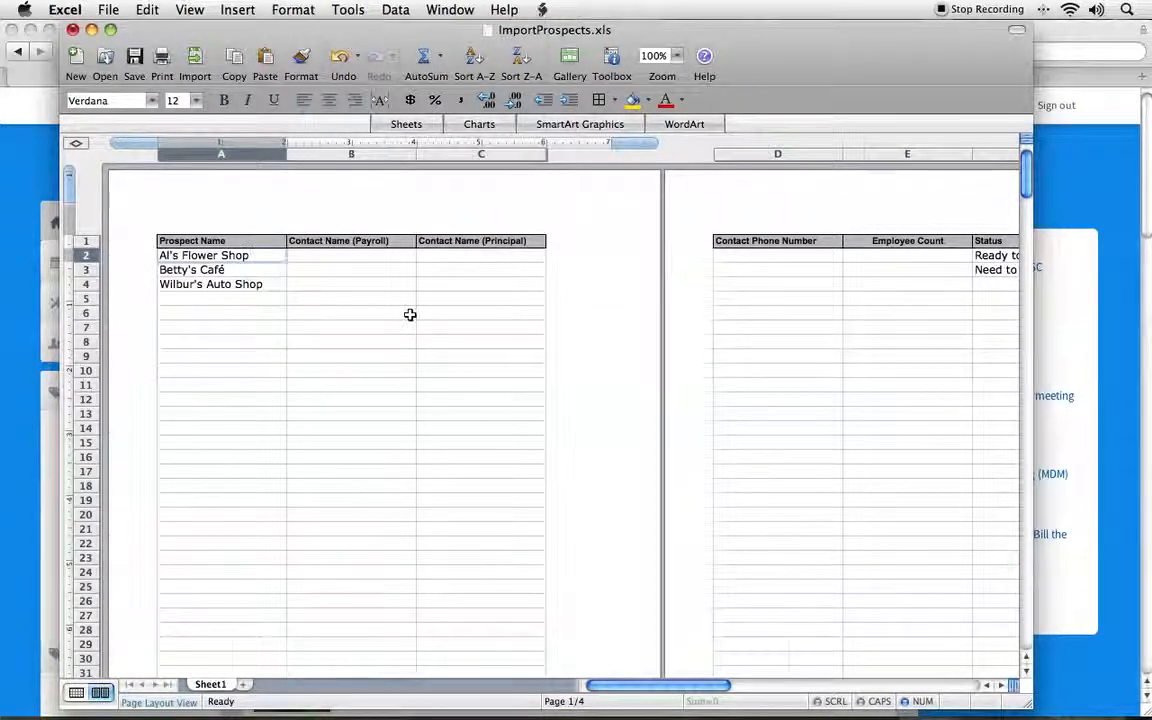
scroll(410, 315, "right", 5)
left_click(727, 269)
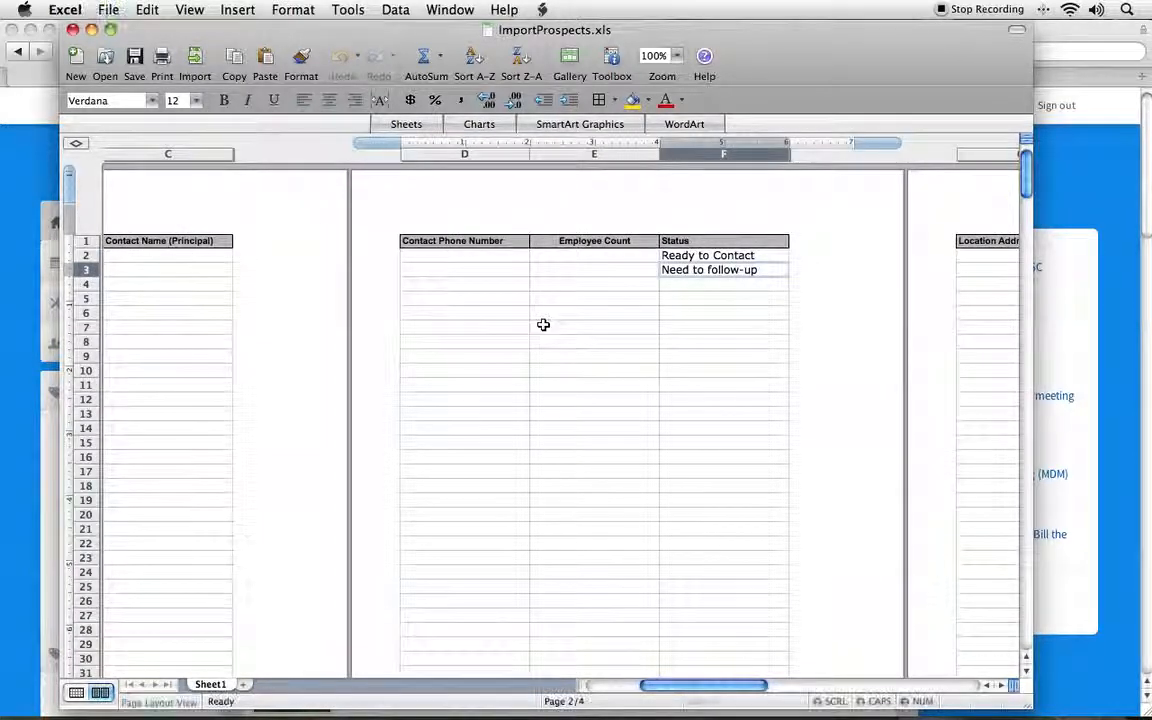
scroll(409, 287, "left", 5)
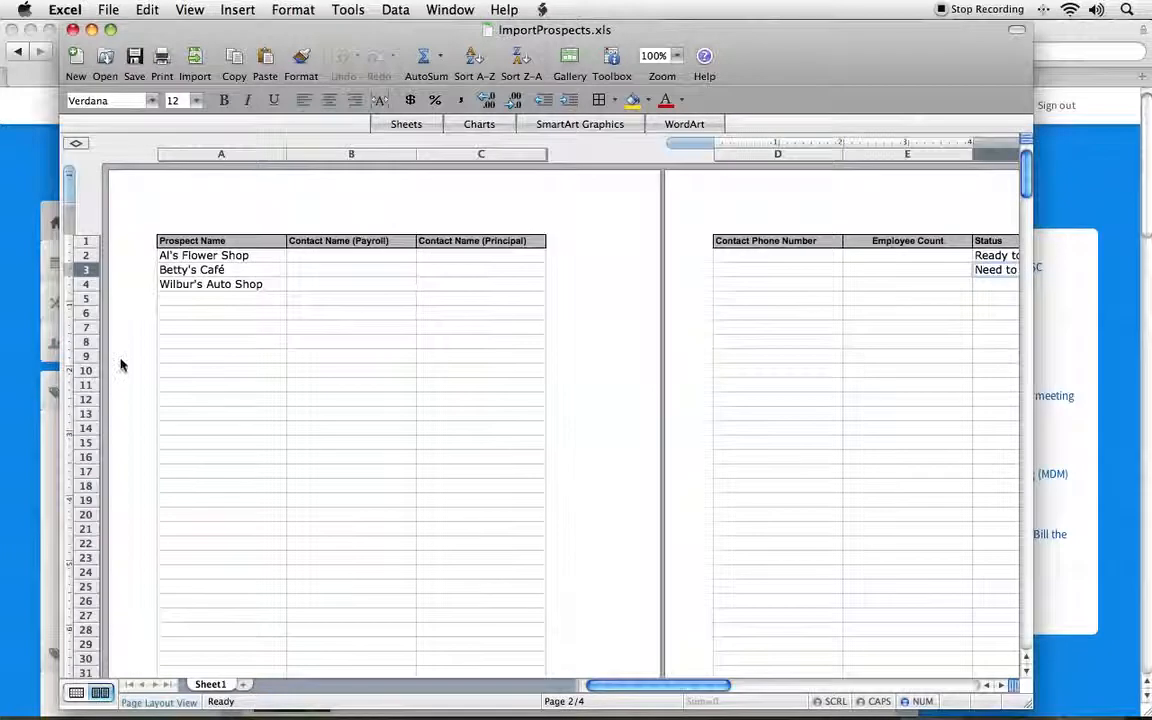
left_click_drag(236, 259, 229, 571)
left_click(371, 420)
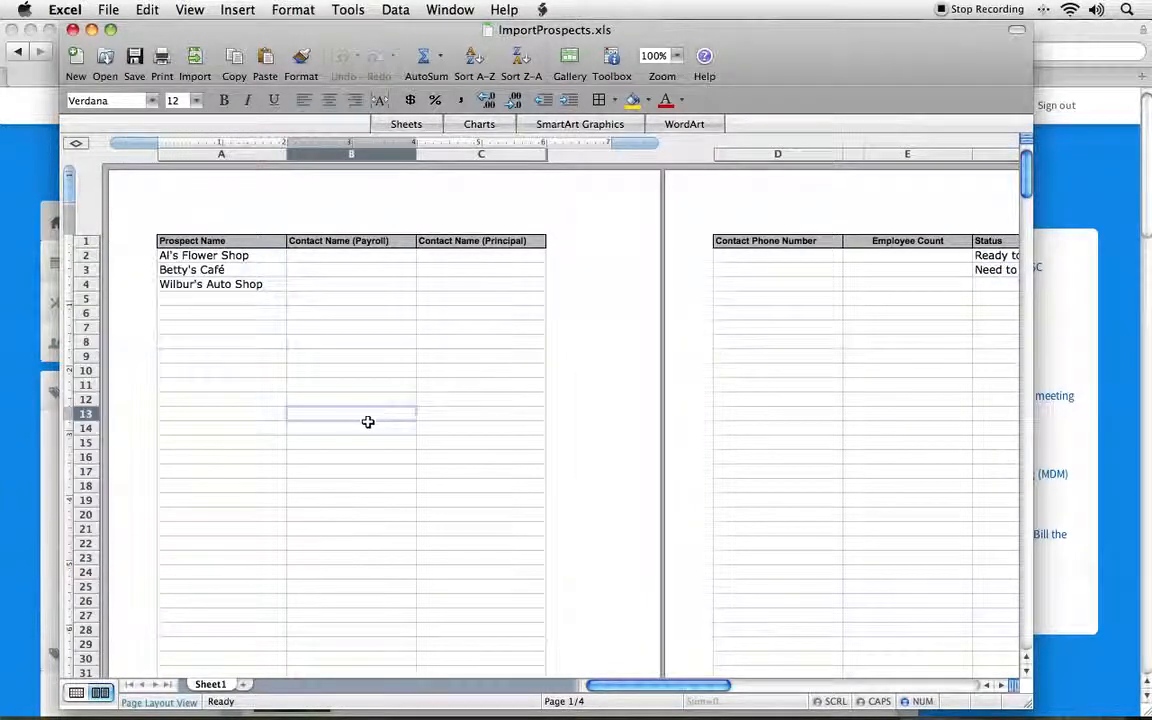
Step: Switch to the DSC Demo Site in Safari, open its Import page and review the import history
left_click(7, 402)
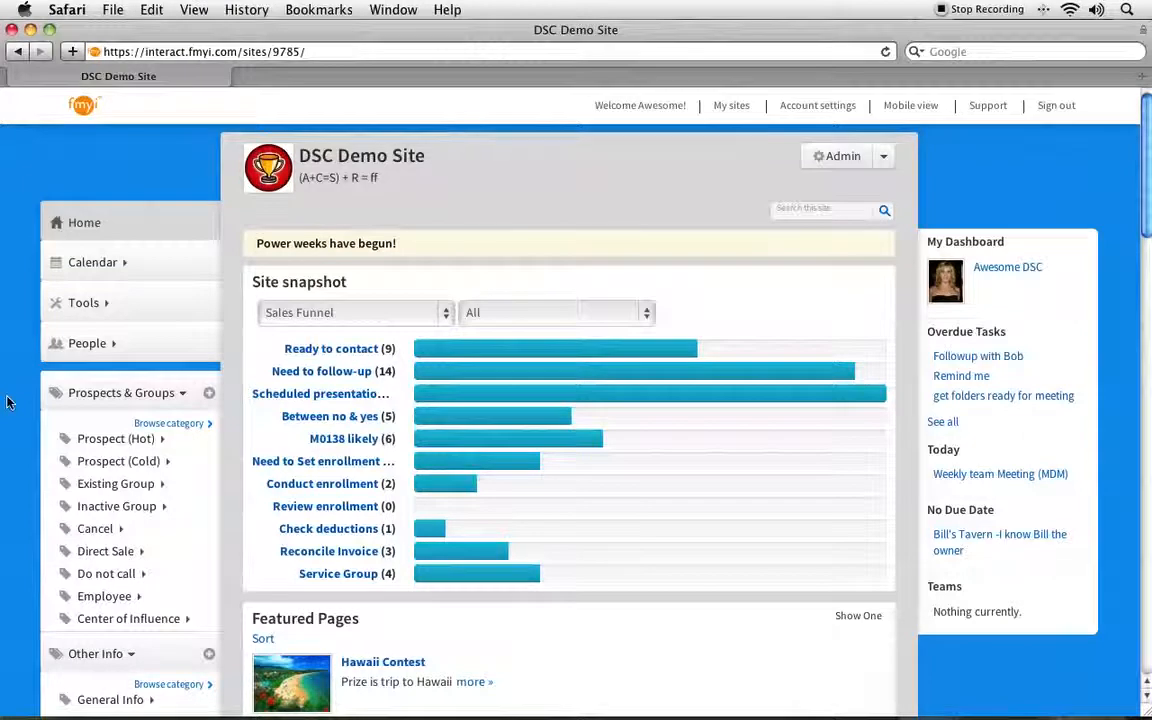
left_click(88, 303)
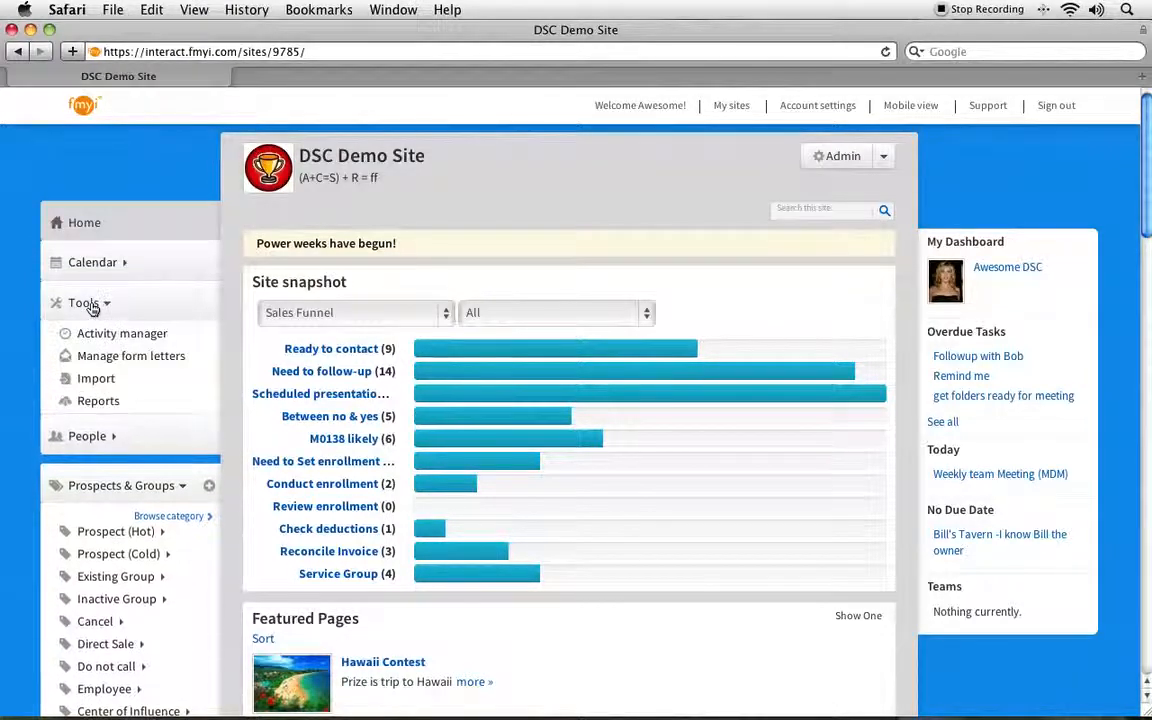
left_click(89, 381)
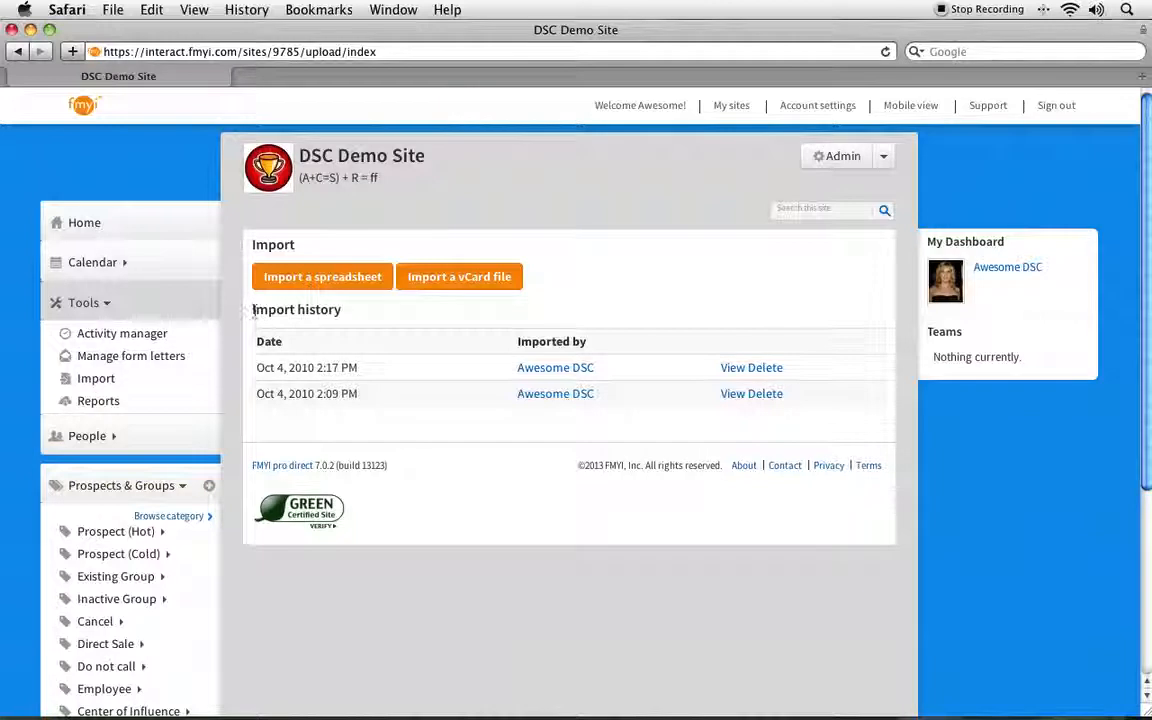
left_click_drag(252, 311, 823, 396)
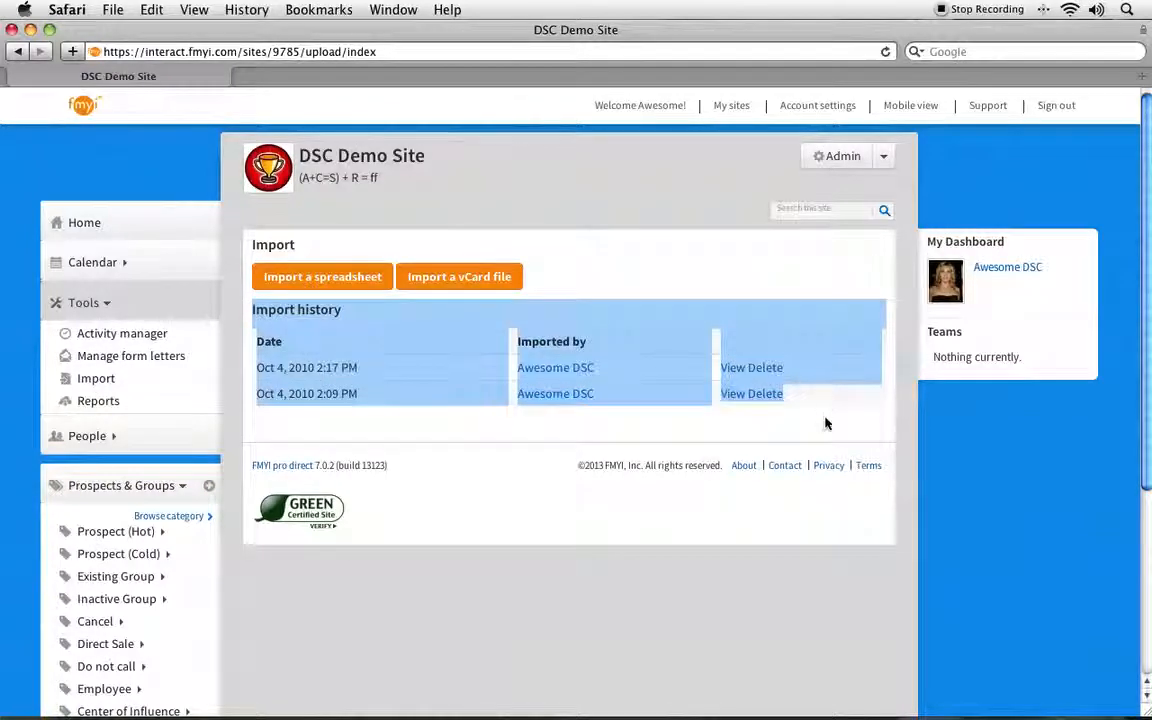
left_click(825, 421)
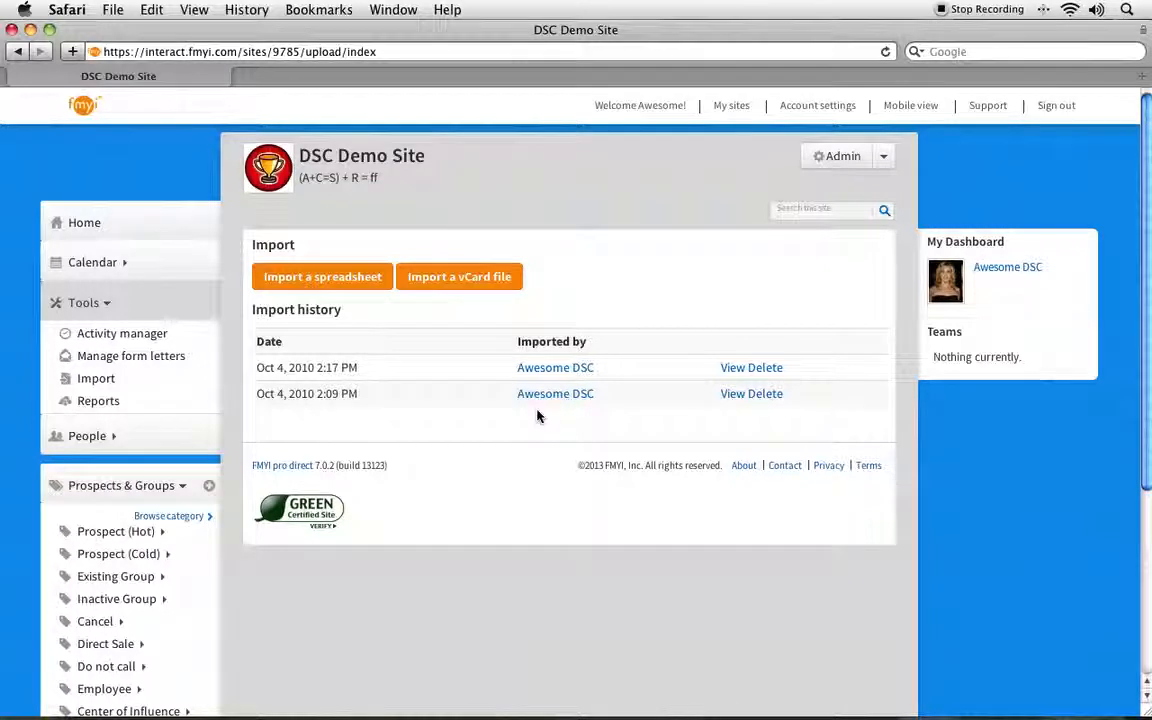
Step: Start a spreadsheet import on the DSC Demo Site and choose ImportProspects.xls from the Desktop as its source file
left_click(298, 281)
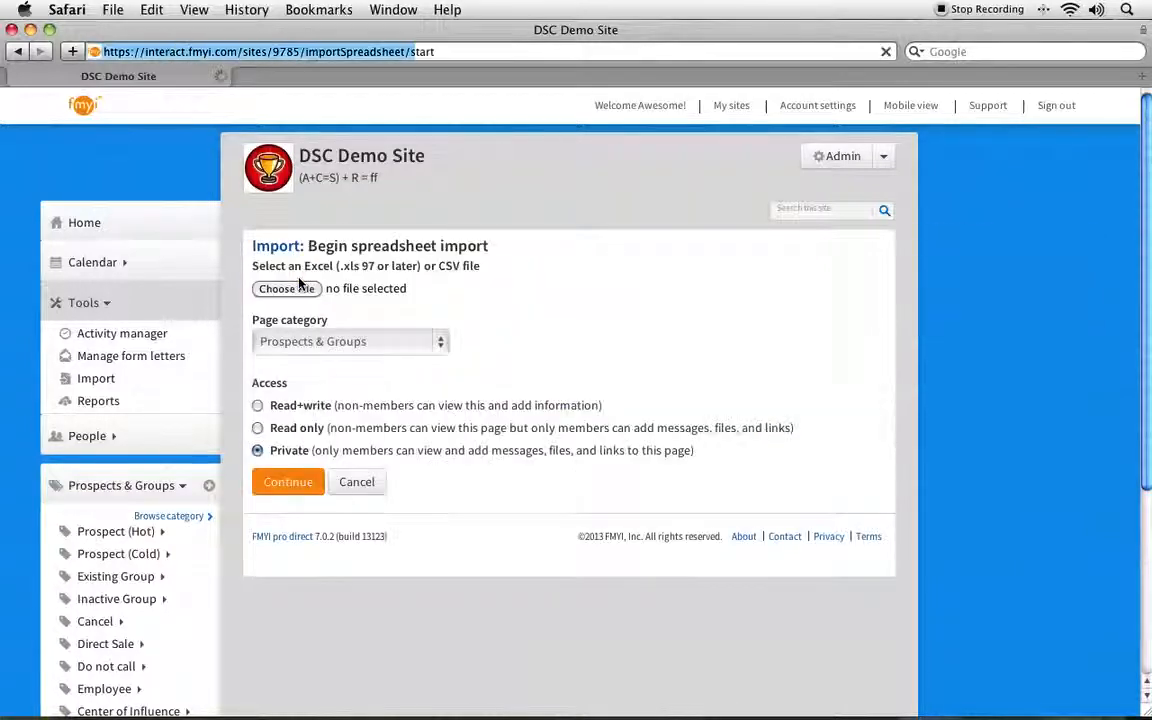
left_click(286, 289)
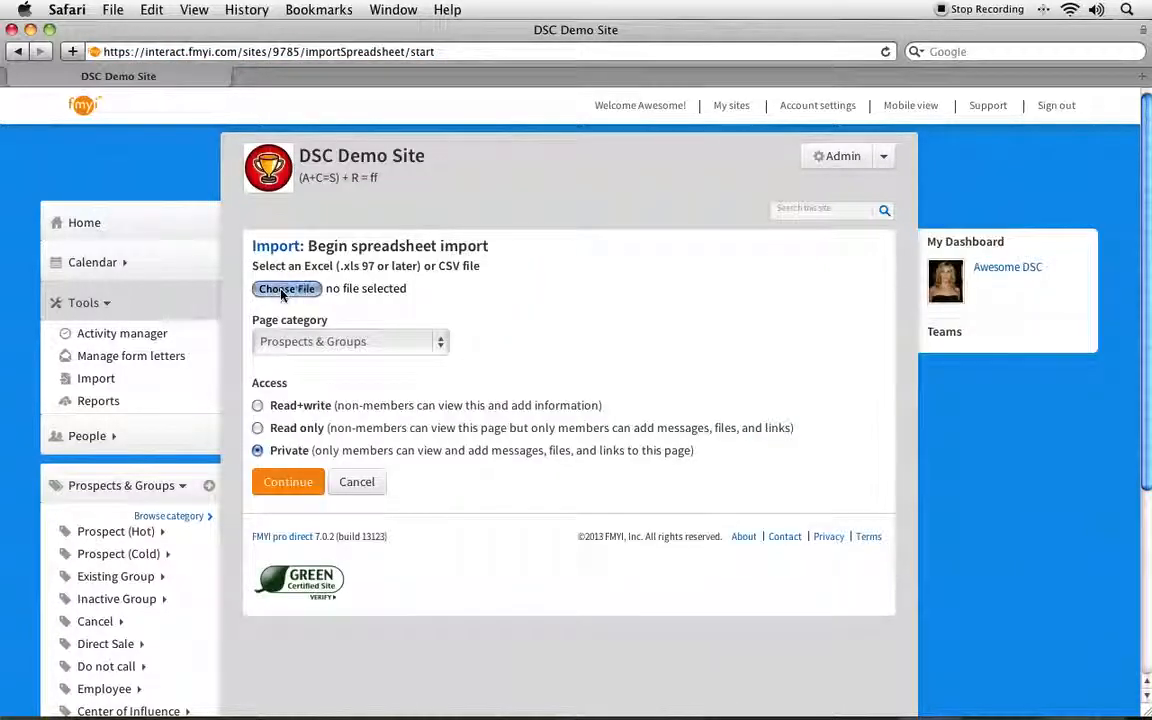
left_click(418, 151)
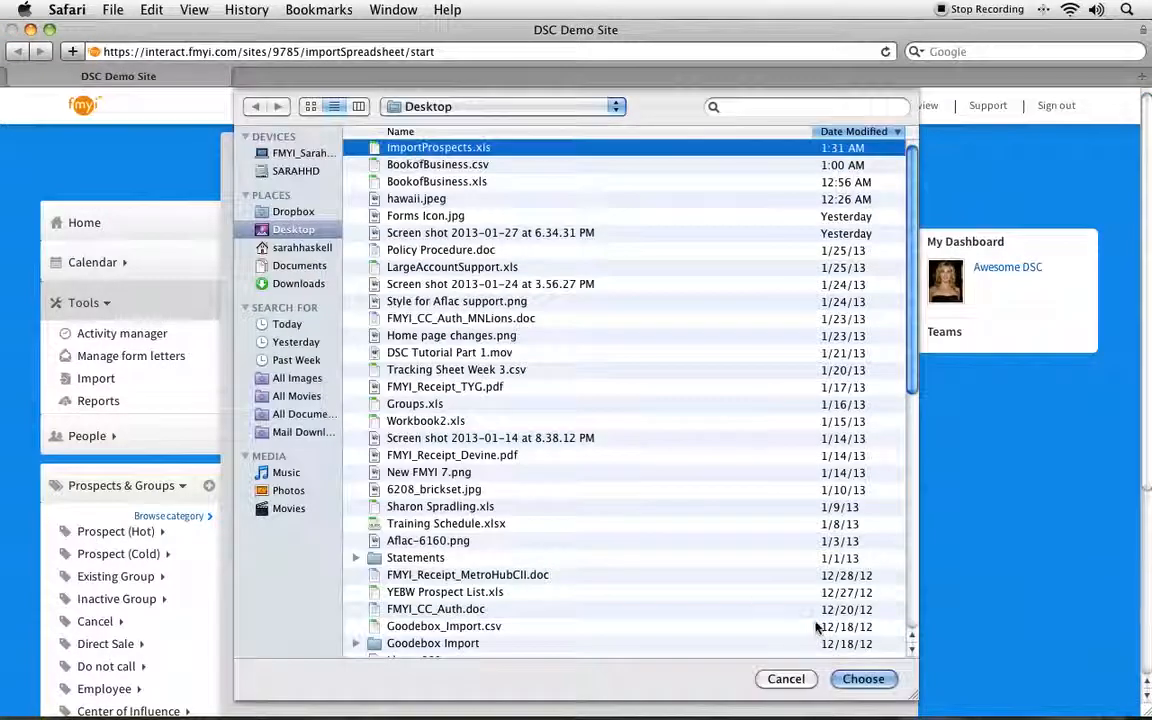
left_click(863, 679)
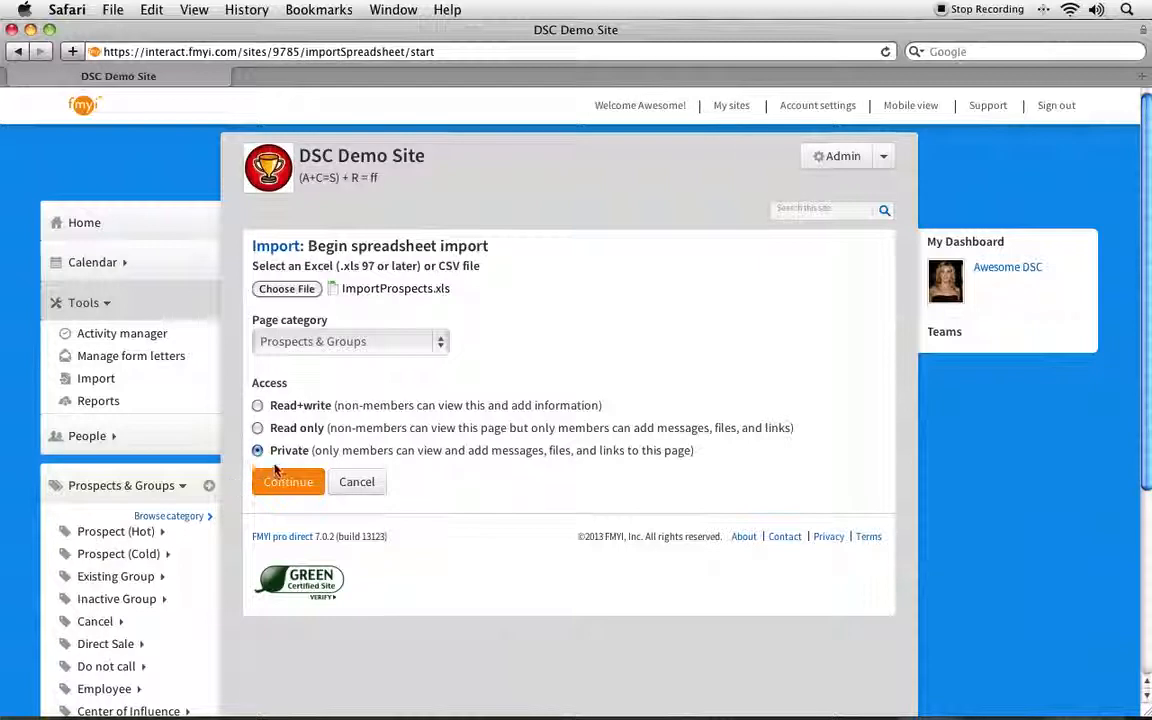
Step: Review the Private access option and continue the import to column mapping with Private access and the Prospects & Groups category
left_click_drag(272, 451, 694, 452)
left_click(697, 468)
left_click(302, 489)
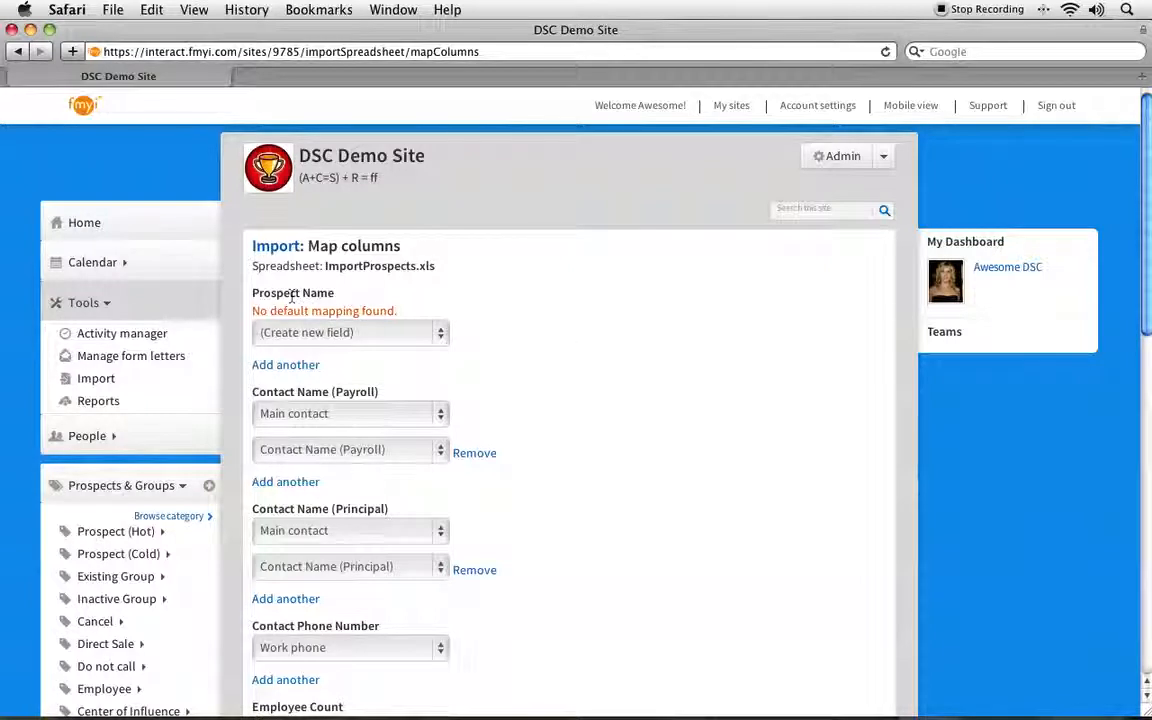
Step: Examine the Prospect Name and Contact Name (Payroll) headings and how the Prospect Name column is mapped to a site field
left_click_drag(252, 295, 334, 293)
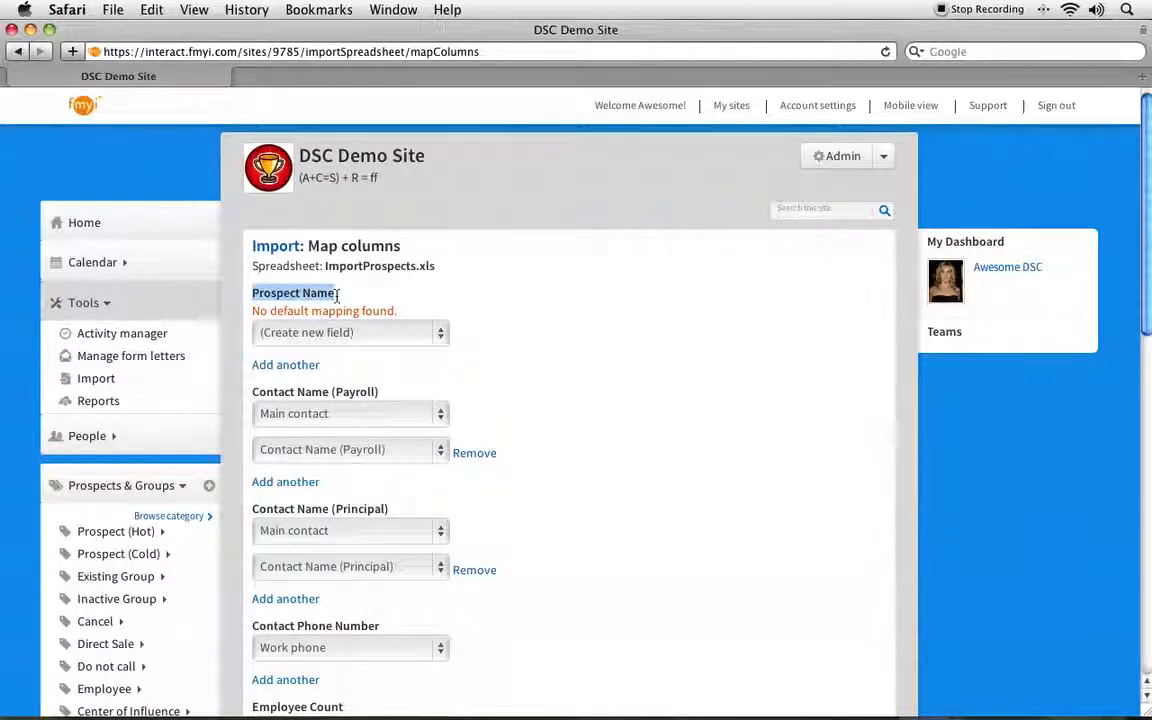
left_click_drag(252, 393, 380, 391)
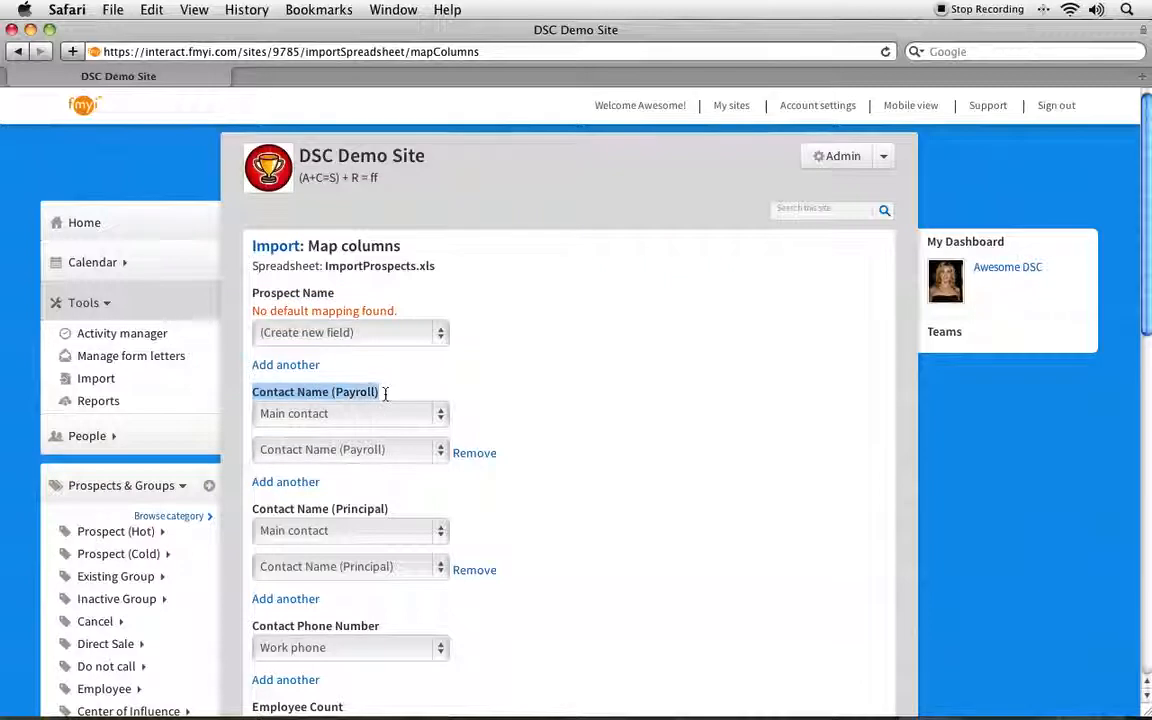
left_click(419, 378)
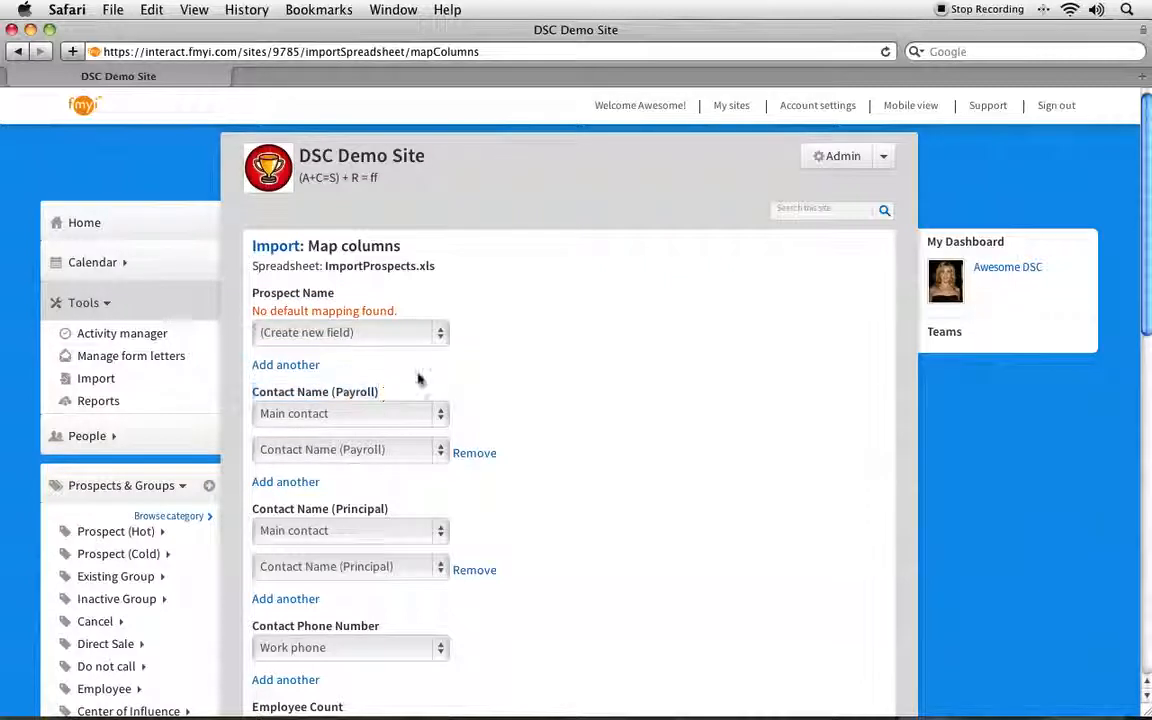
left_click(266, 333)
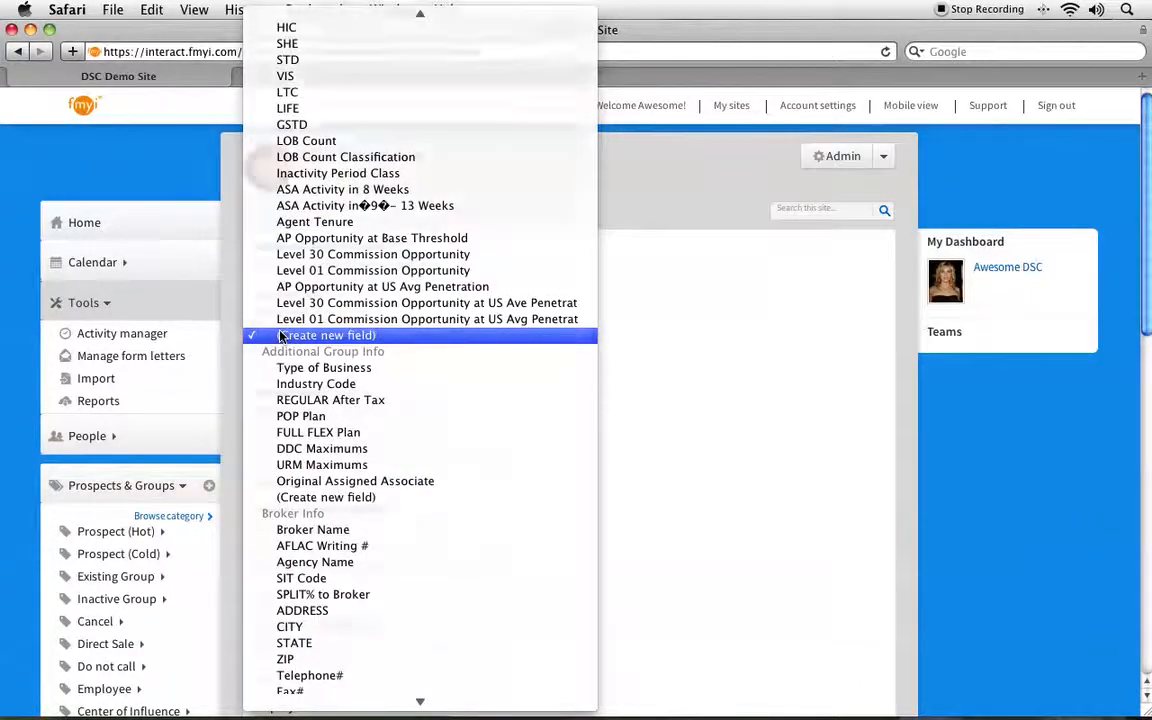
left_click(281, 337)
left_click_drag(253, 311, 405, 313)
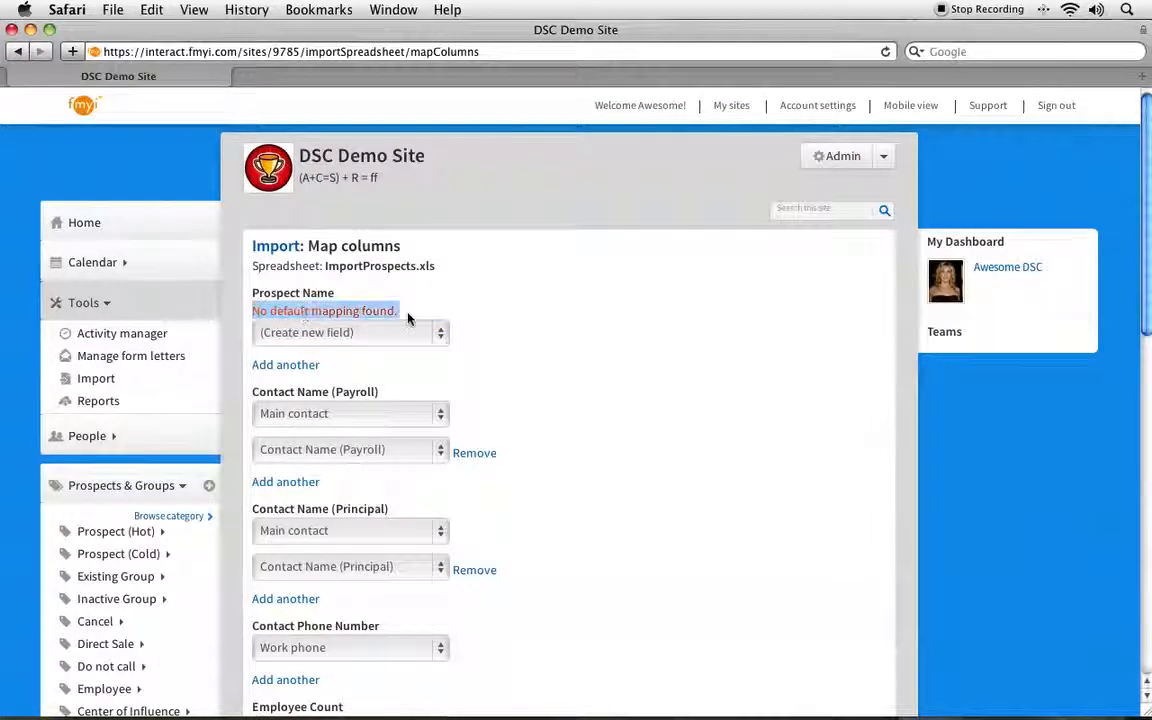
left_click(453, 302)
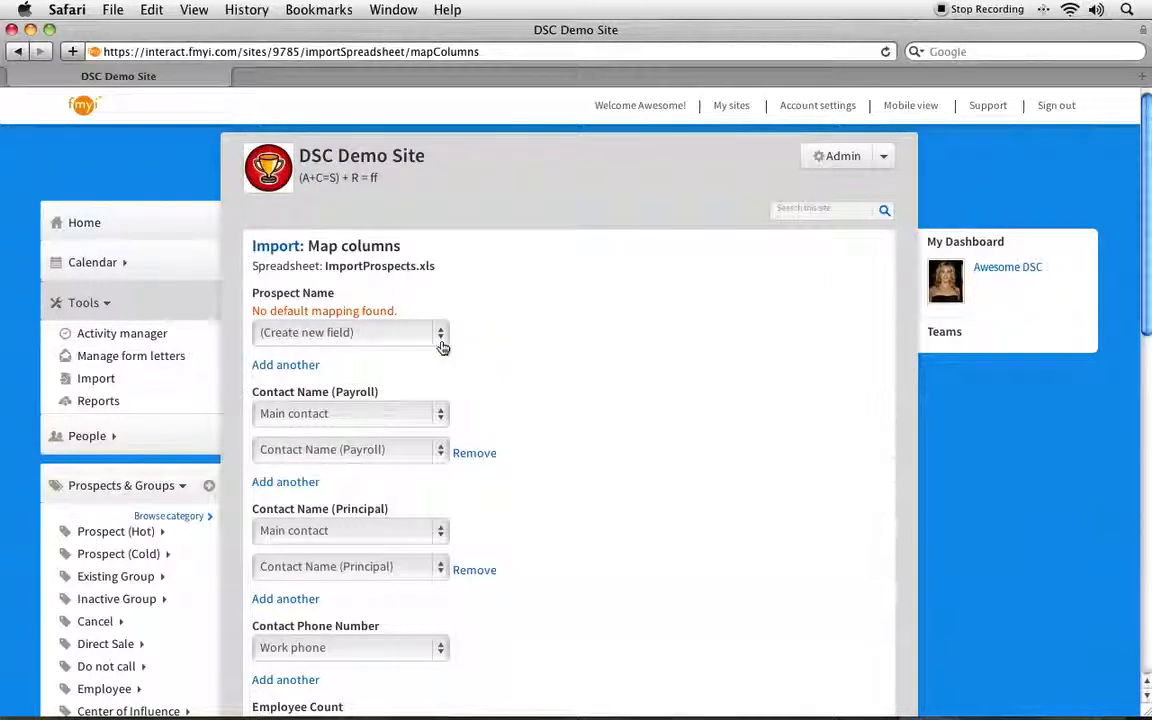
left_click_drag(250, 292, 379, 297)
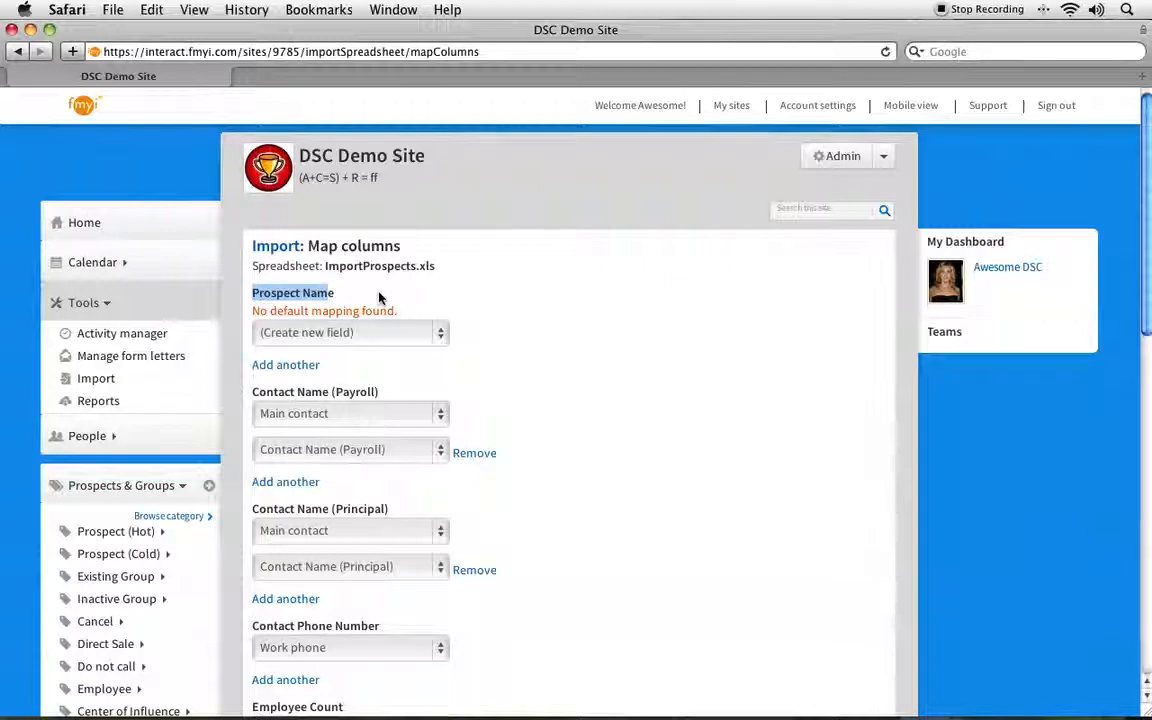
left_click(295, 293)
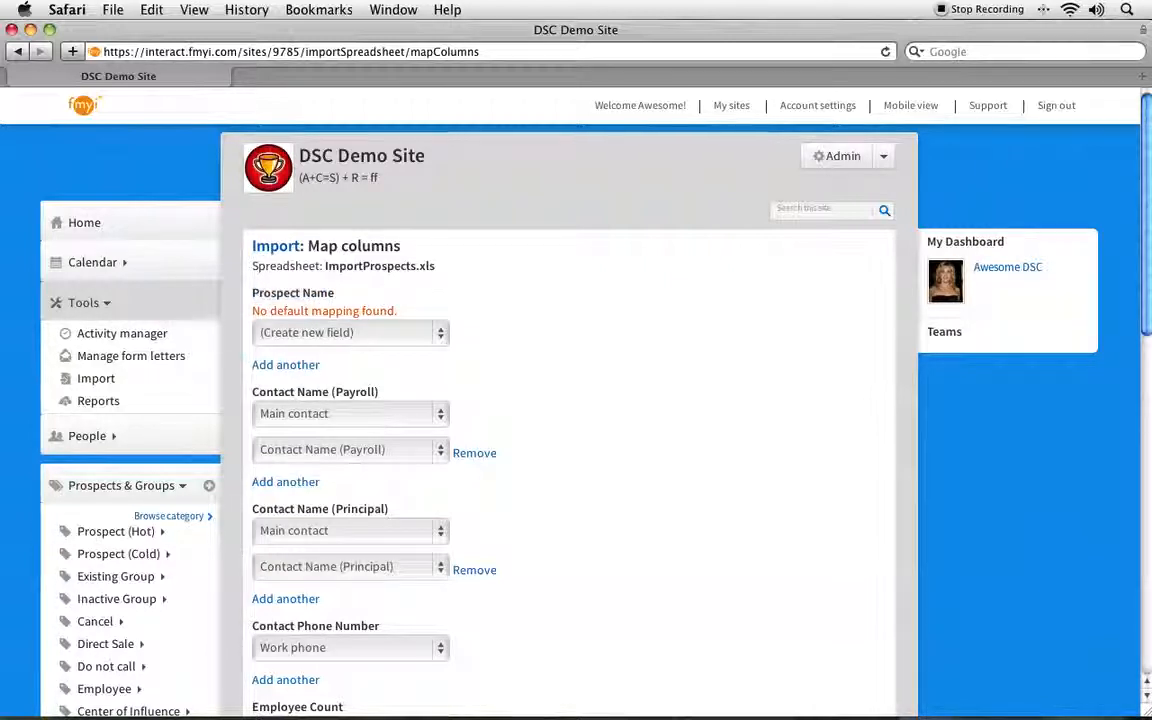
Step: Map the Prospect Name column to the page's Name field
left_click(297, 338)
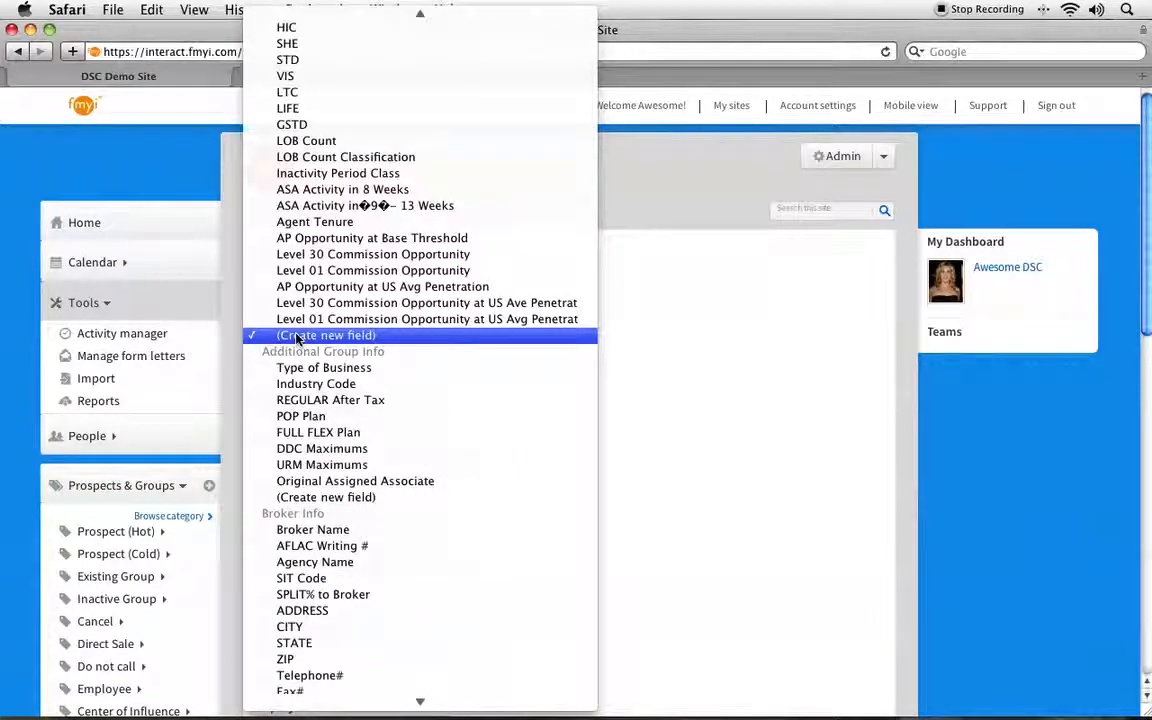
mouse_move(373, 5)
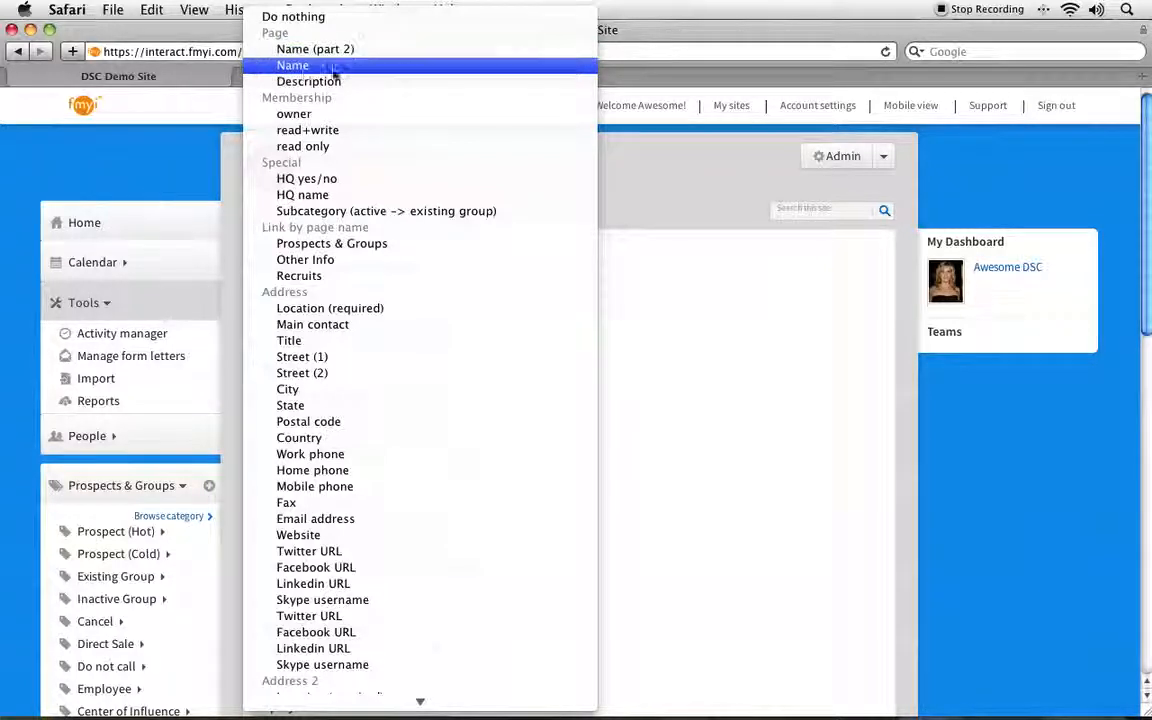
left_click(293, 65)
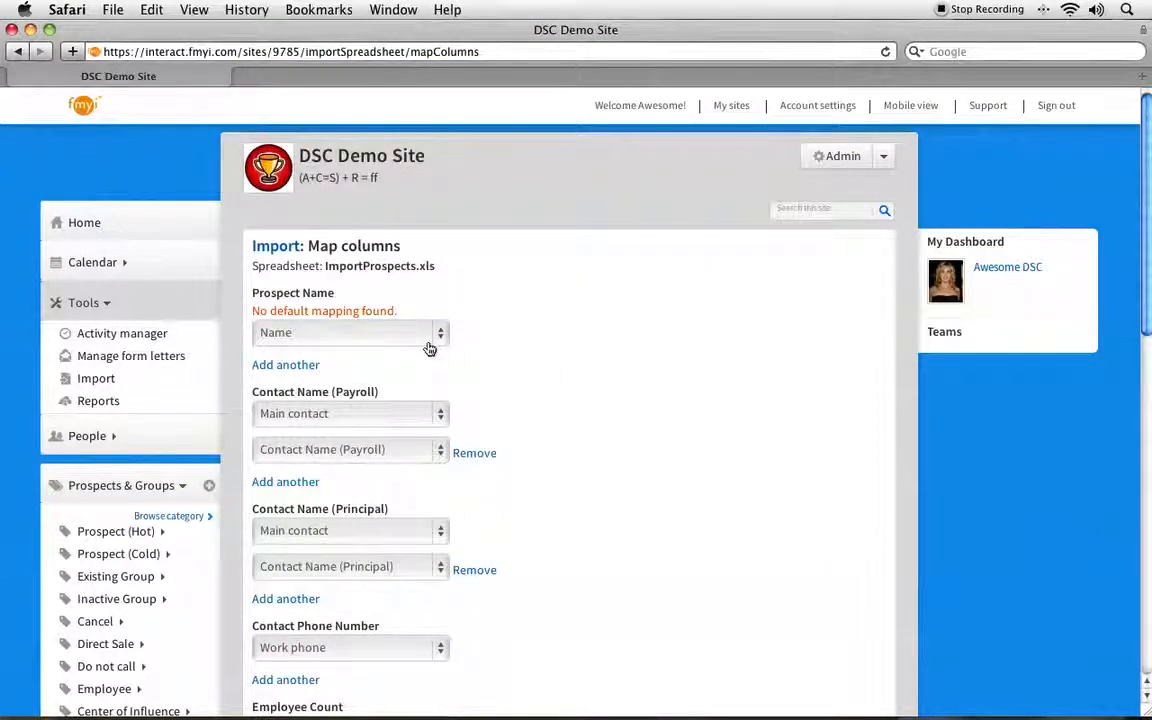
left_click_drag(252, 292, 344, 293)
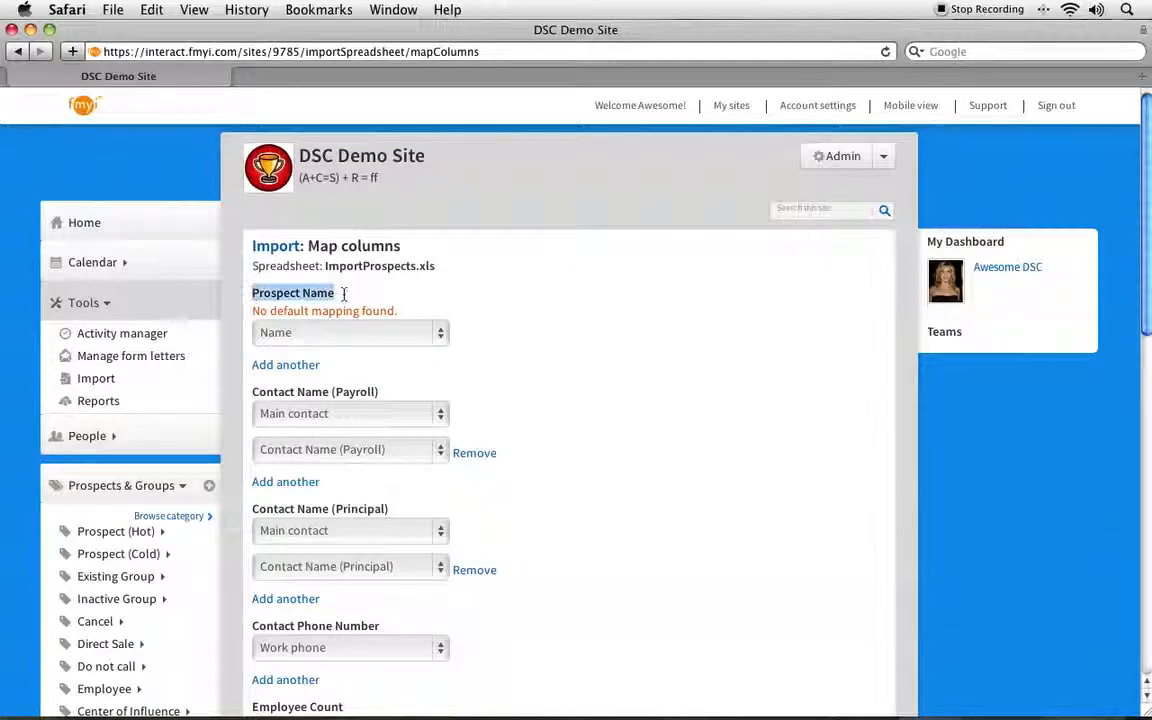
left_click(370, 295)
Step: Remove the second field mapping from the Contact Name (Payroll) column and keep Main contact under Address 2 as its only field
scroll(372, 294, "down", 3)
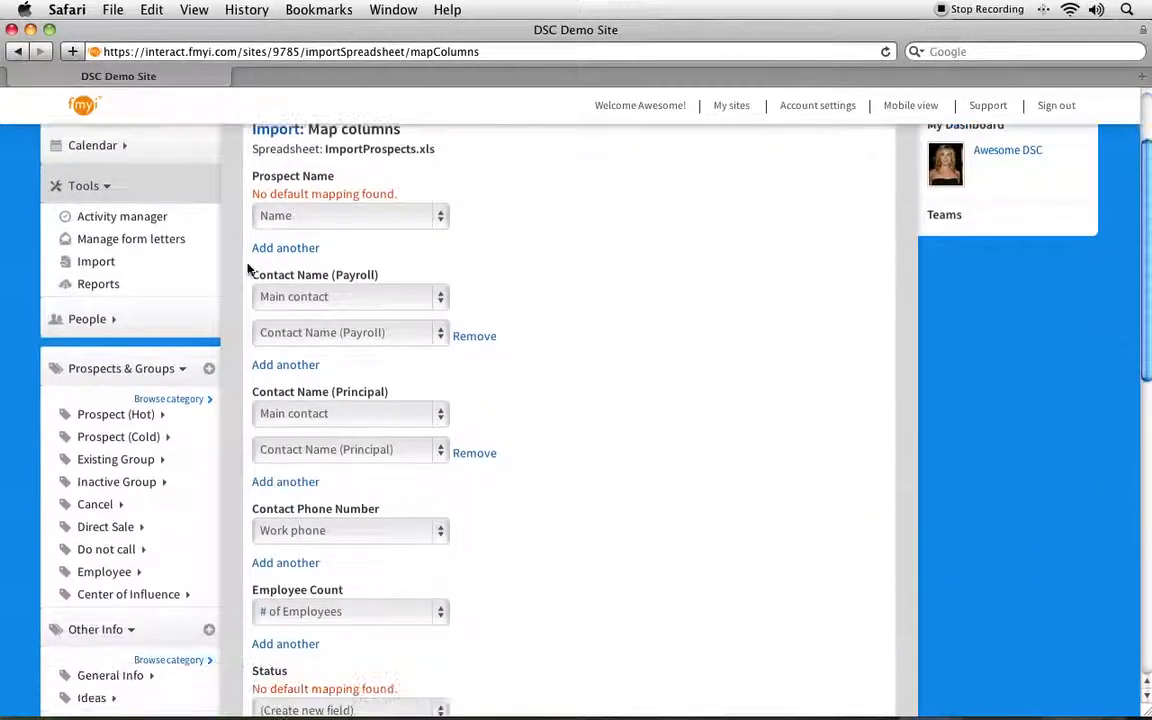
left_click(472, 336)
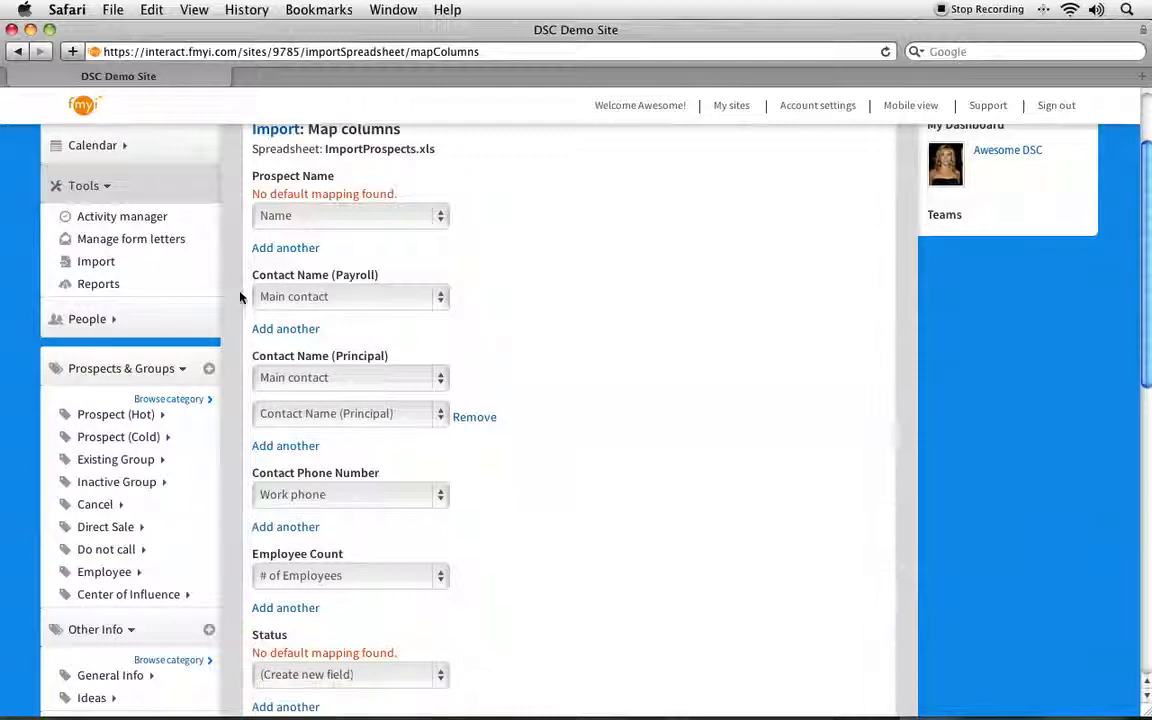
left_click(302, 307)
left_click(300, 300)
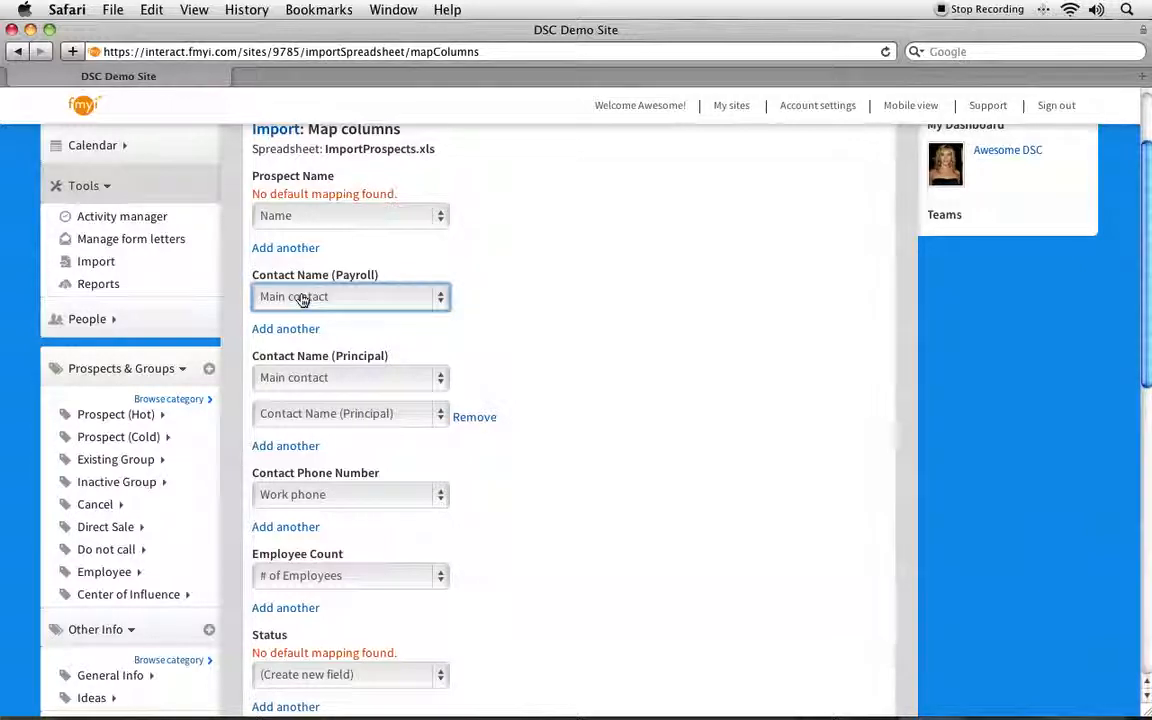
left_click(302, 300)
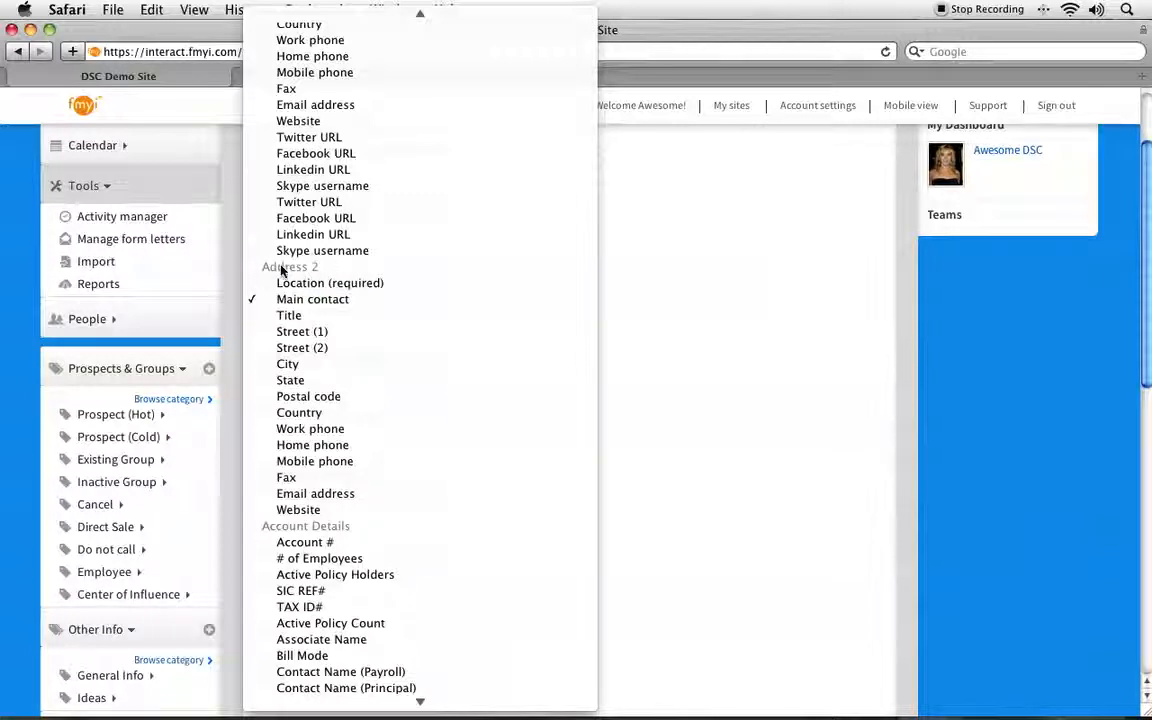
scroll(290, 270, "up", 5)
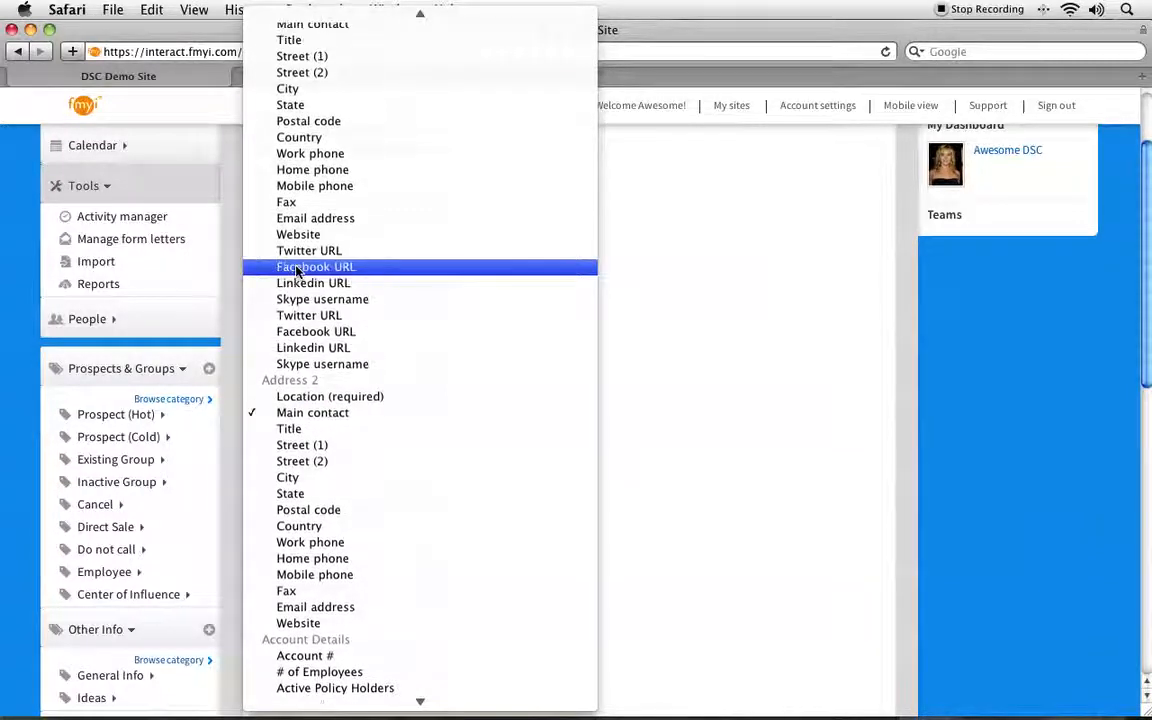
scroll(282, 340, "up", 2)
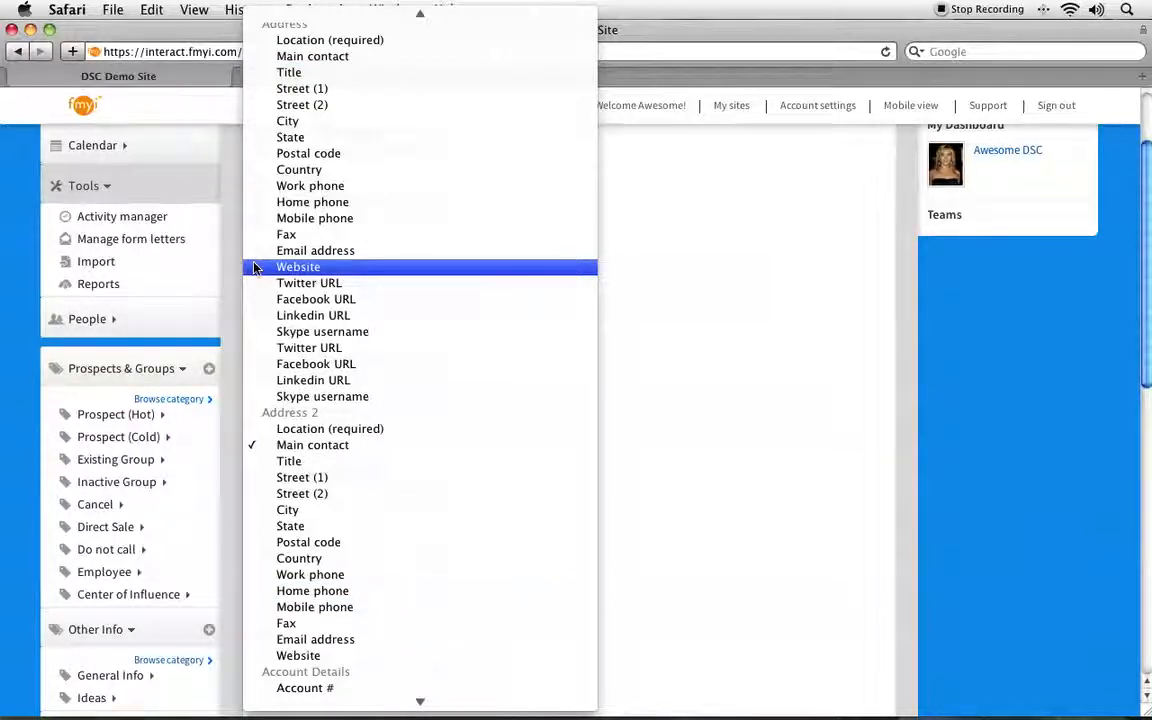
left_click(672, 314)
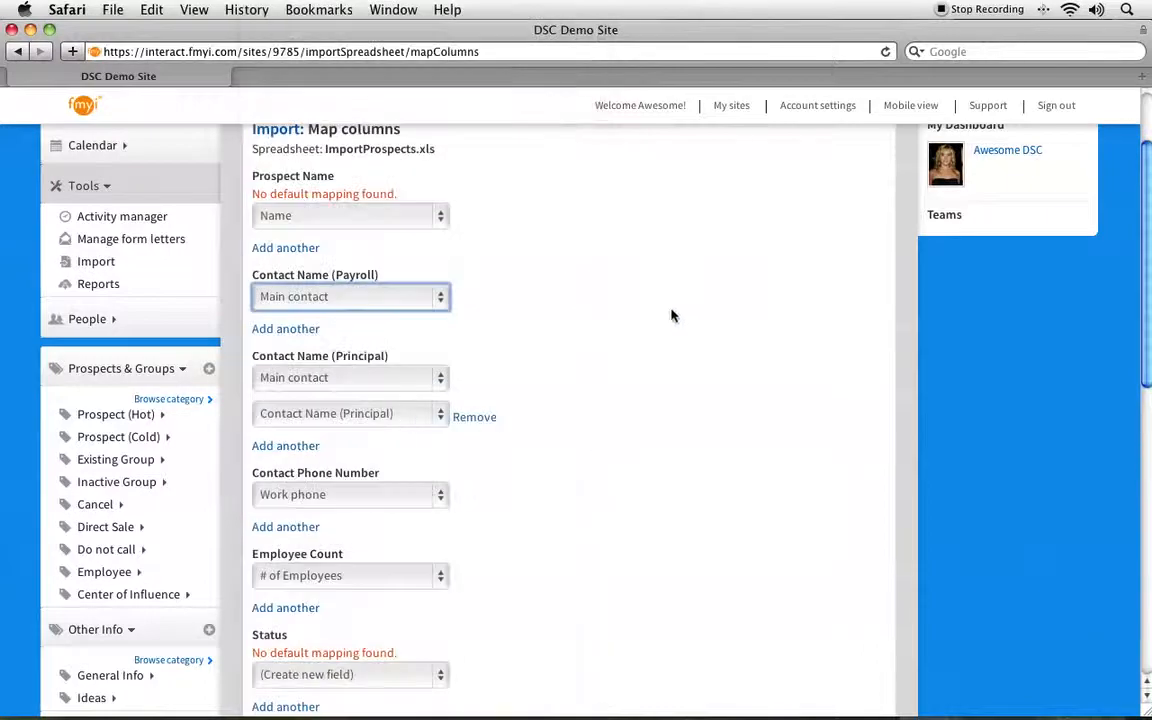
triple_click(346, 278)
left_click(357, 263)
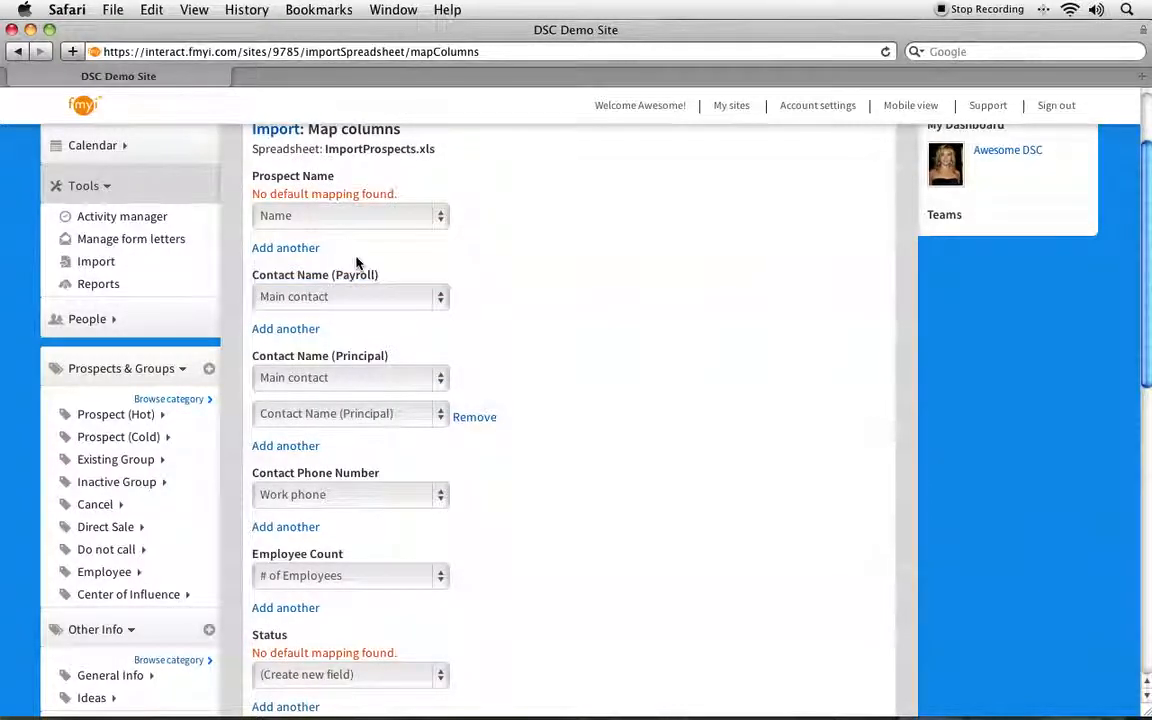
left_click(334, 298)
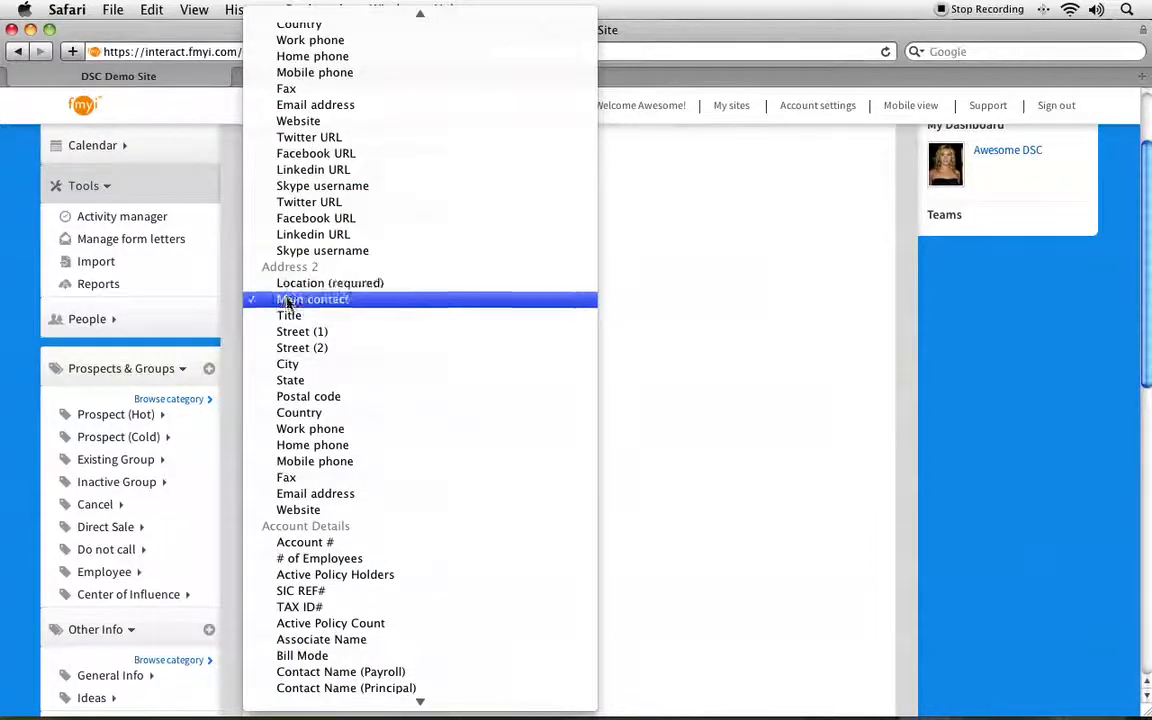
left_click(291, 301)
Step: Remove the second field mapping from the Contact Name (Principal) column and keep Main contact under Address as its only field
triple_click(351, 360)
left_click(455, 461)
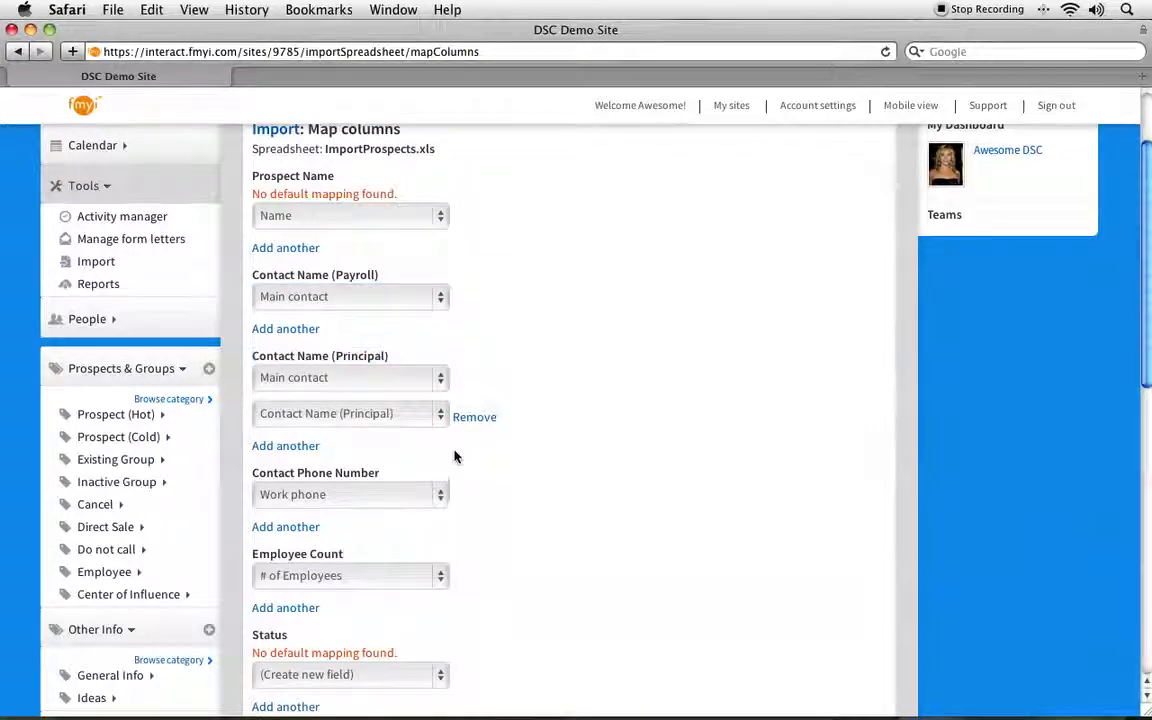
left_click(470, 418)
left_click(335, 380)
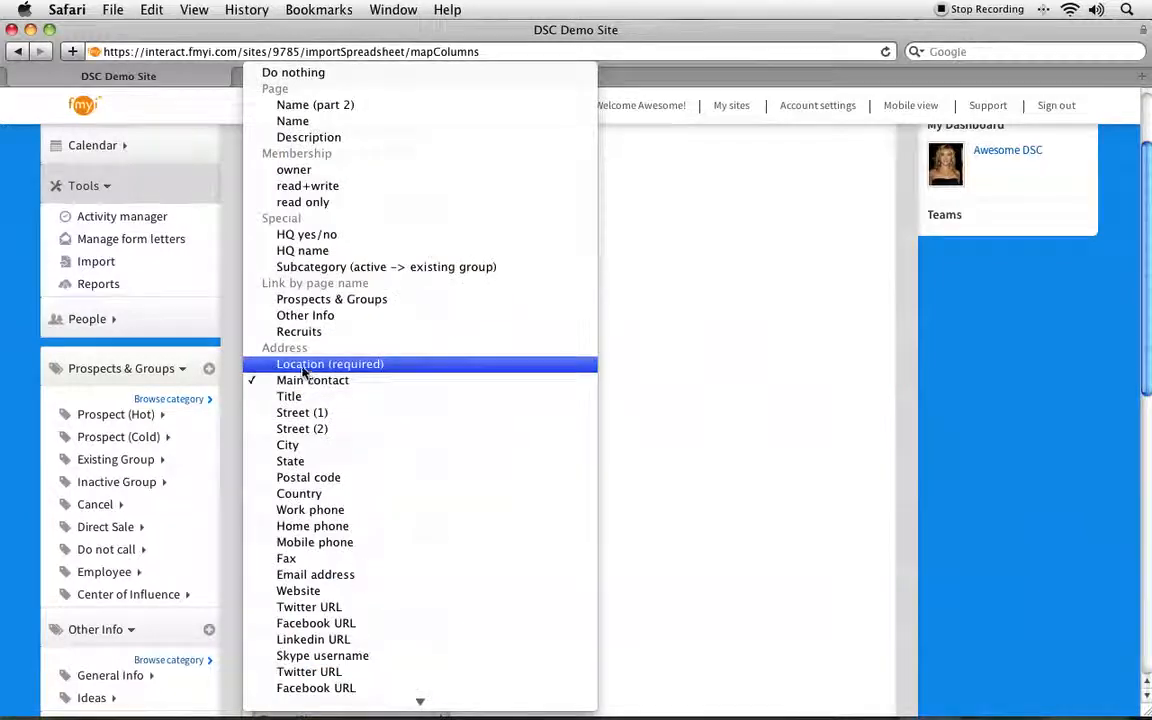
left_click(302, 385)
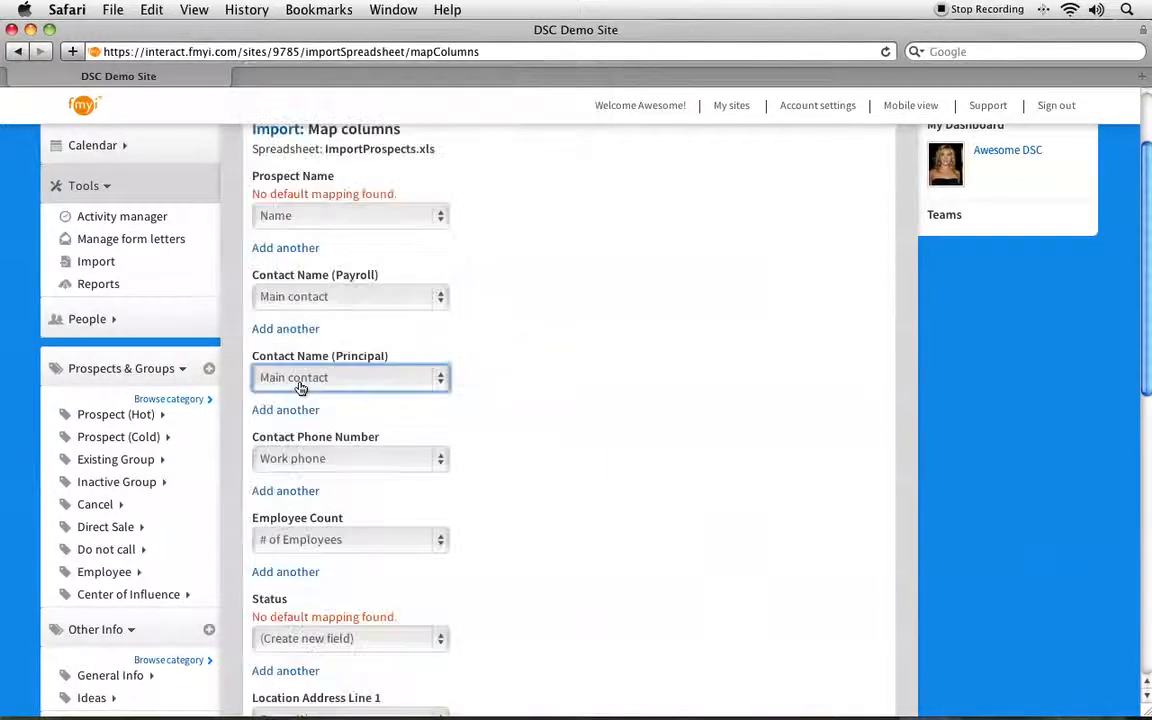
Step: Review the field mappings of the Contact Phone Number and Employee Count columns, comparing the phone options under Address and Address 2
scroll(301, 388, "down", 1)
scroll(301, 388, "down", 3)
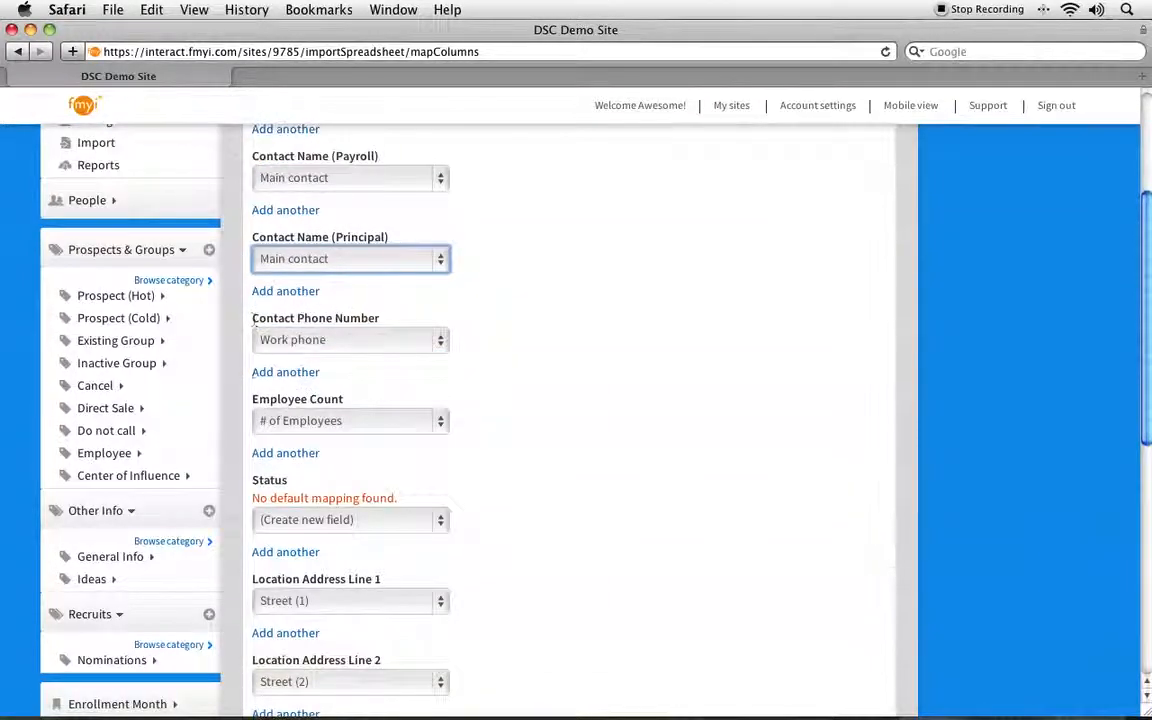
left_click_drag(253, 320, 380, 319)
left_click(390, 340)
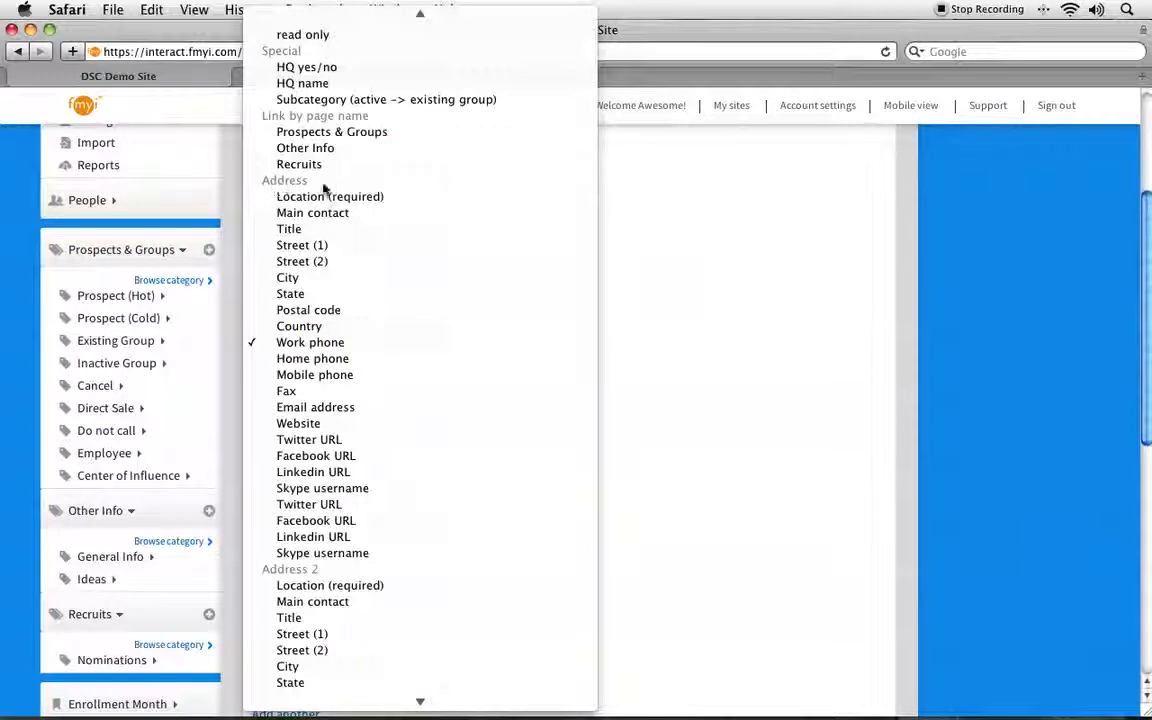
scroll(350, 490, "down", 3)
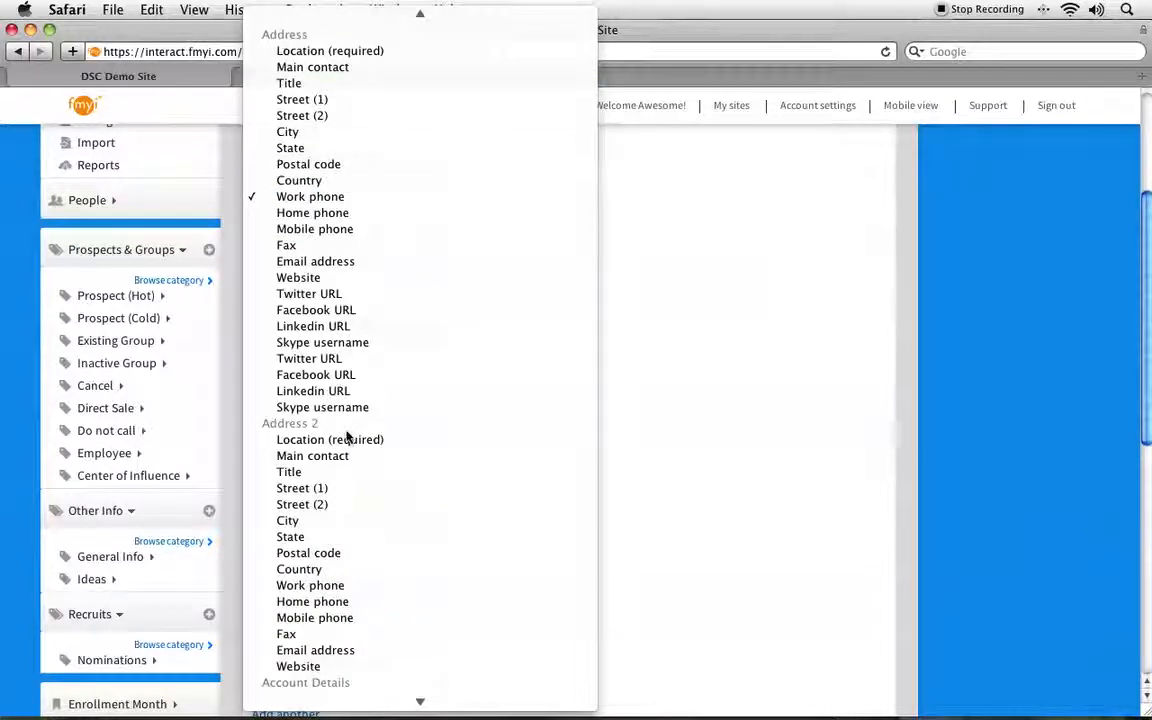
left_click(705, 281)
scroll(690, 320, "down", 3)
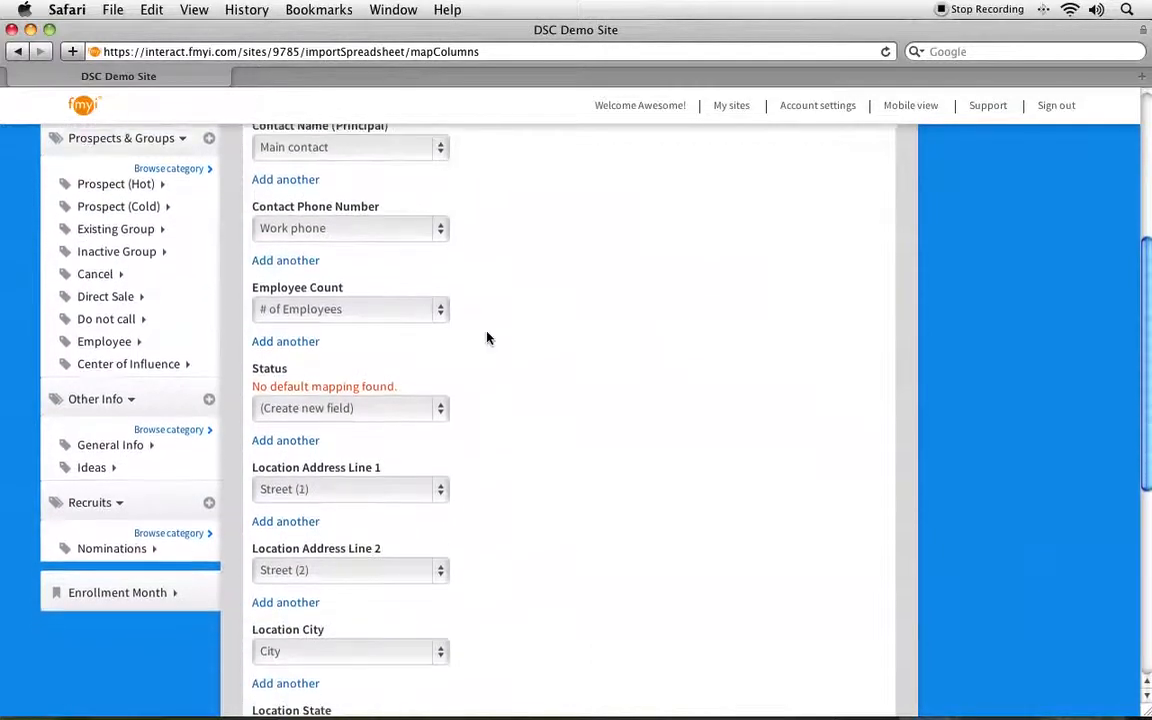
left_click(296, 313)
left_click(296, 311)
Step: Map the Status column to the Sales Funnel search label group
scroll(297, 315, "down", 2)
left_click(295, 345)
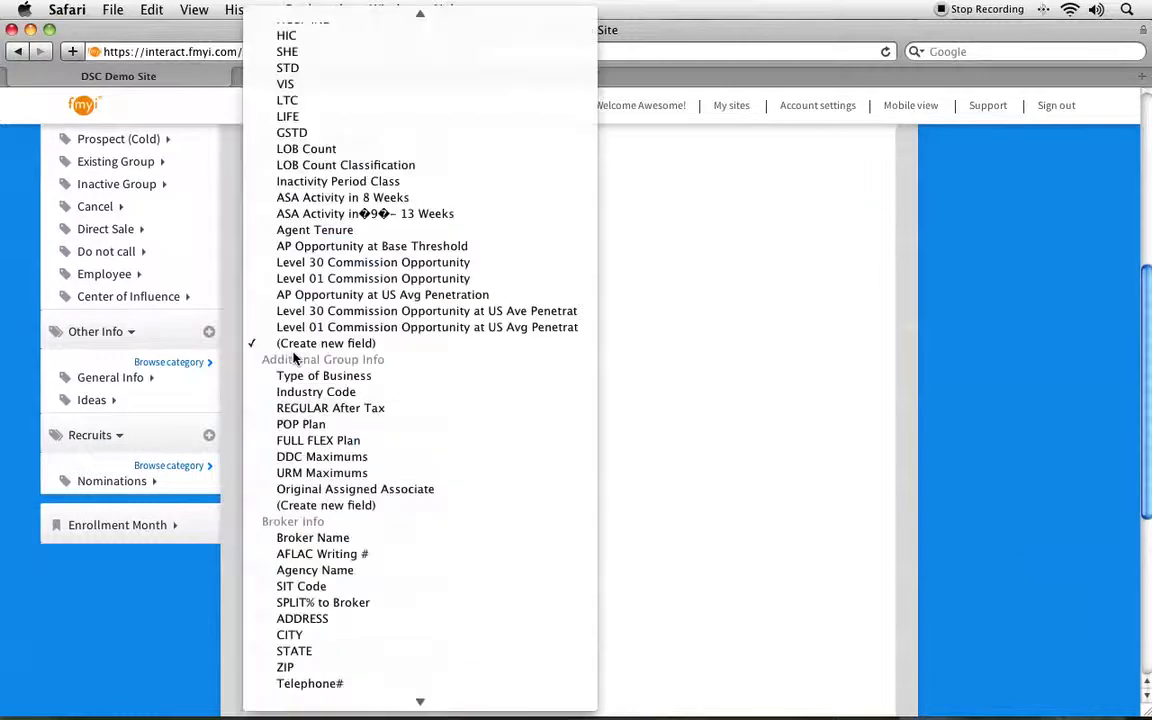
mouse_move(358, 713)
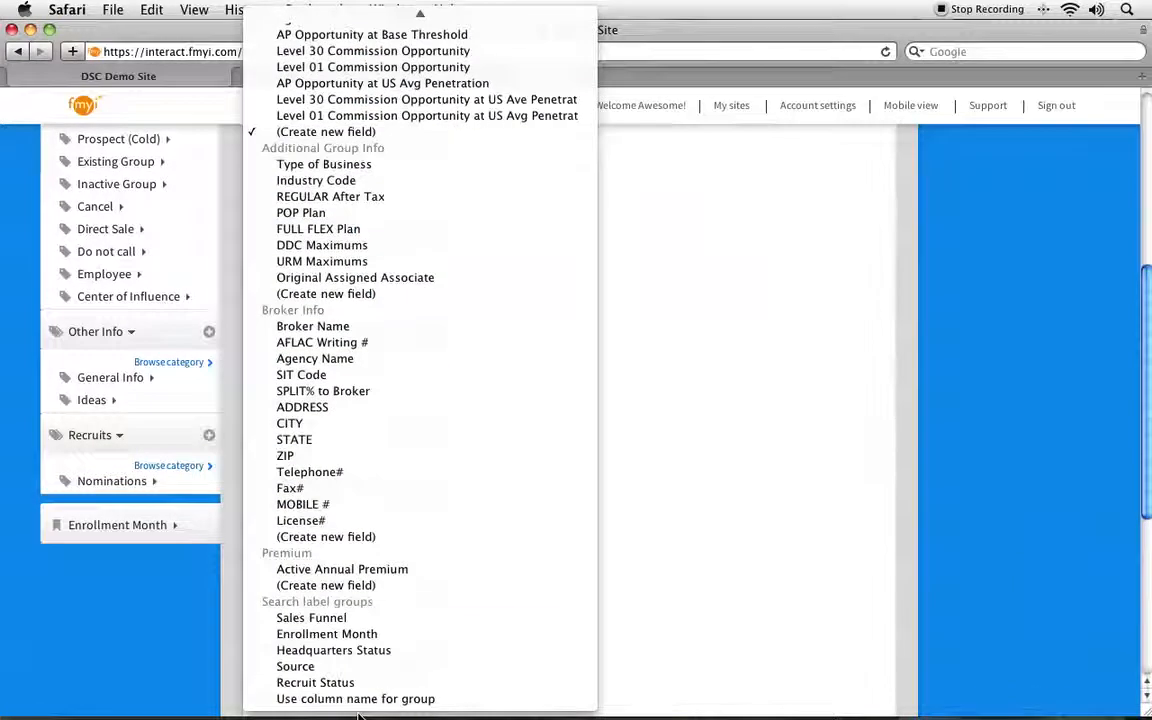
left_click(334, 617)
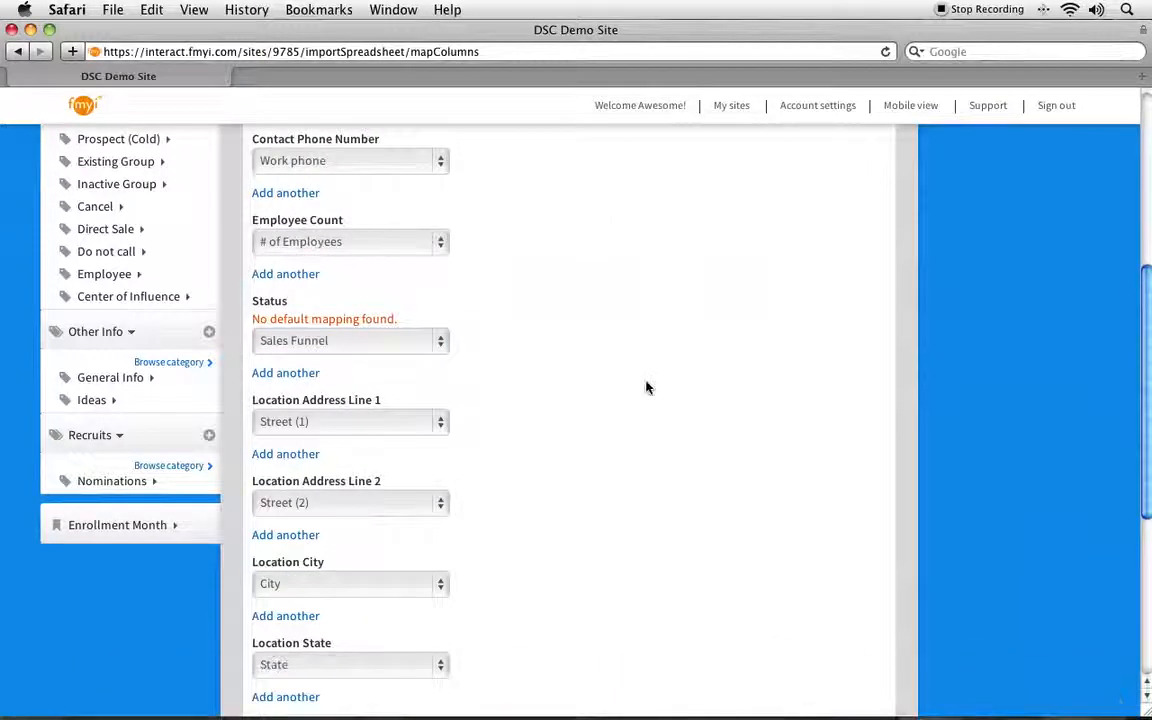
left_click(416, 344)
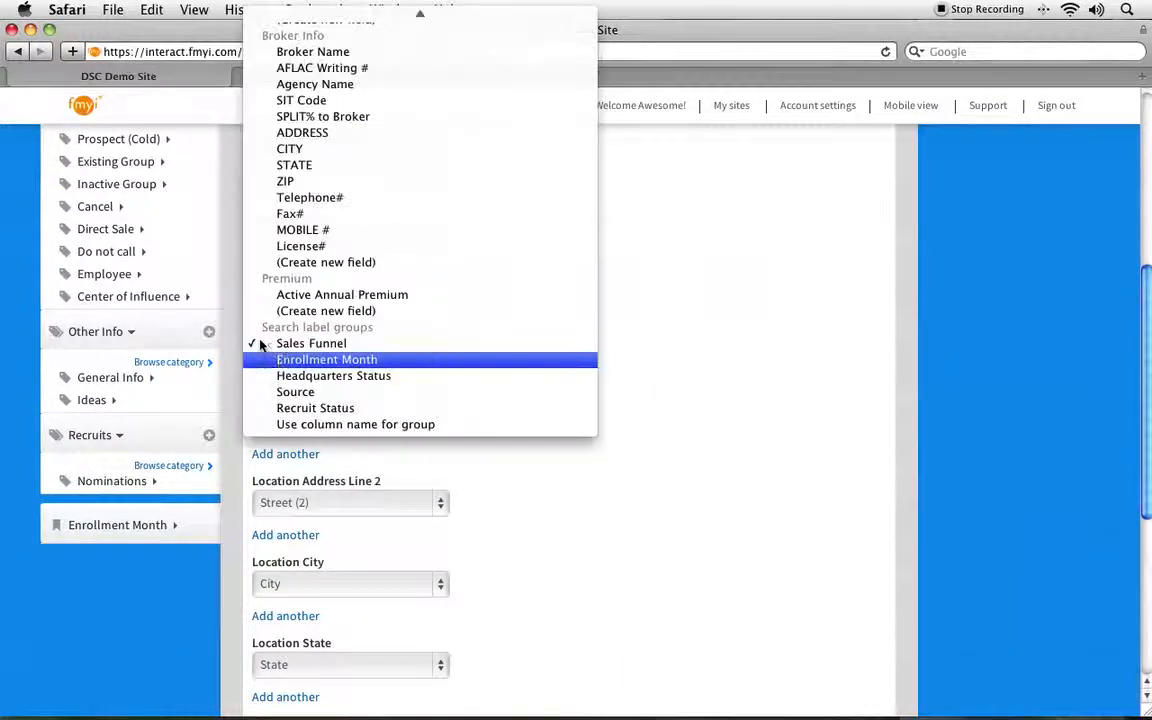
left_click(343, 346)
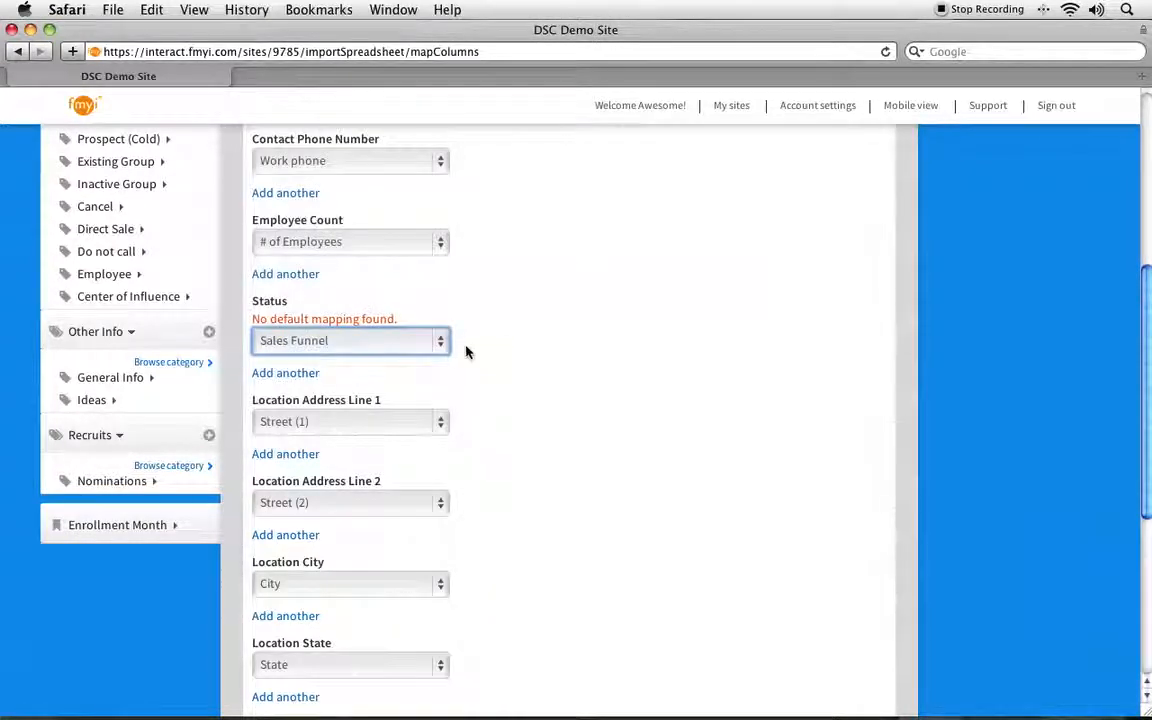
Step: Review the field mappings of the Location address, city, state and zip code columns, checking that they belong to the Address group
scroll(496, 352, "down", 3)
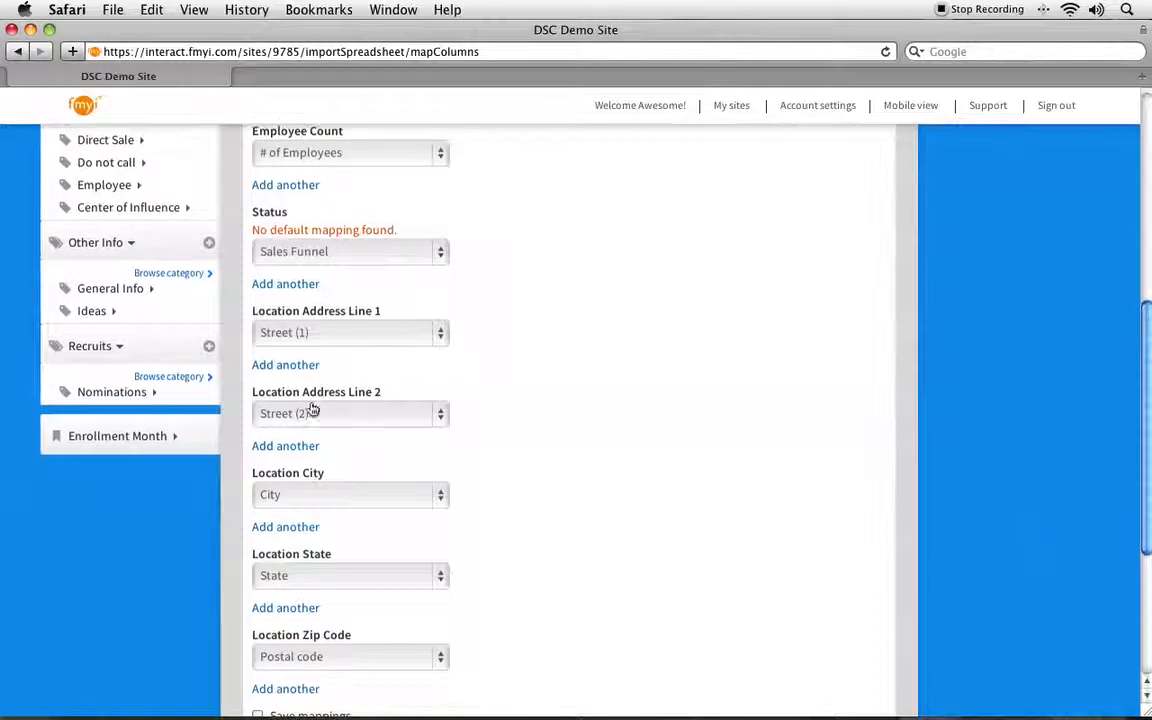
left_click(307, 338)
left_click(307, 336)
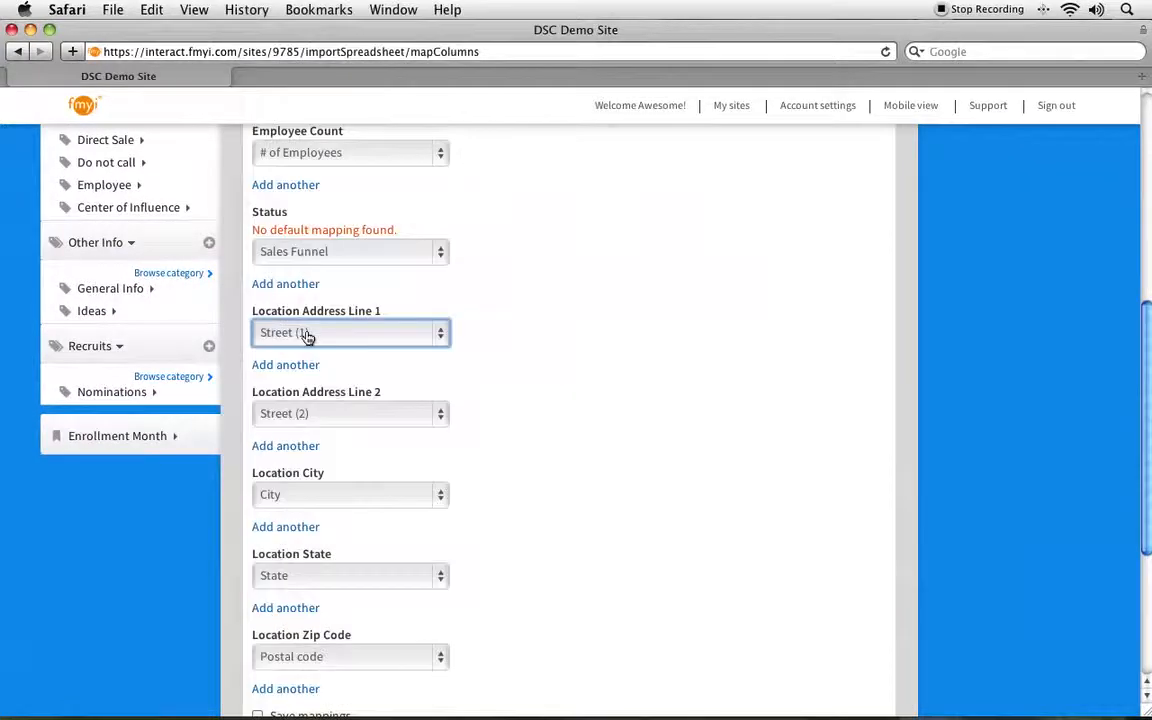
scroll(309, 339, "down", 5)
scroll(308, 338, "down", 4)
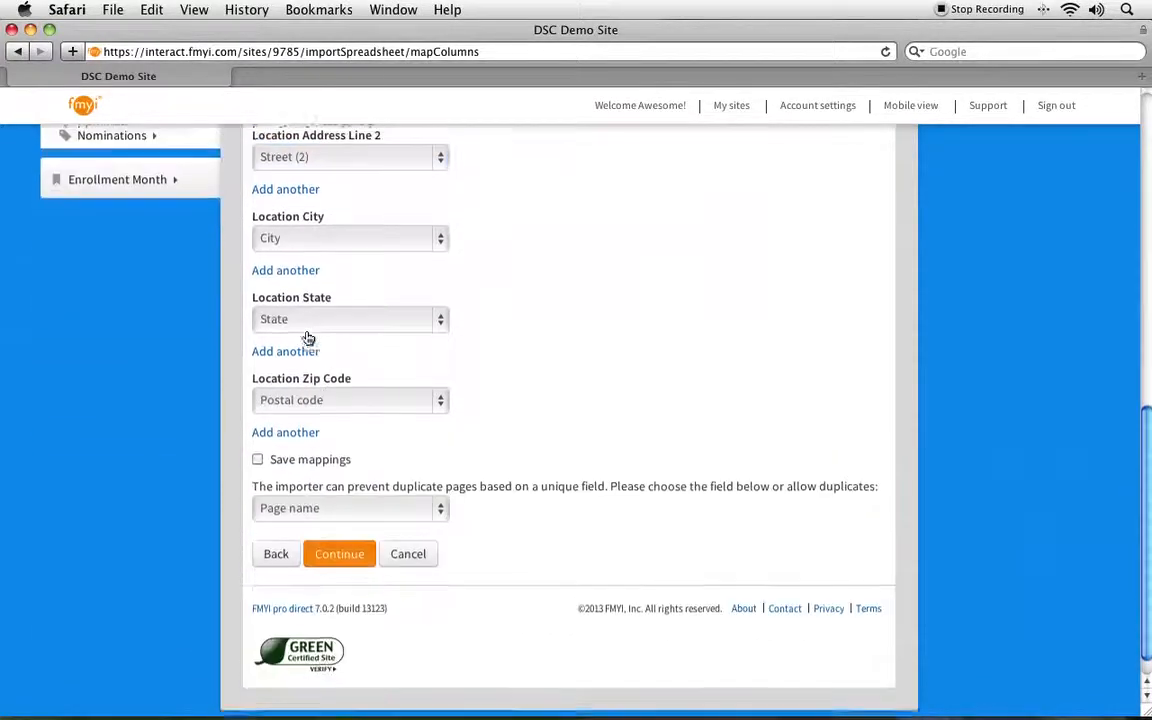
left_click(292, 386)
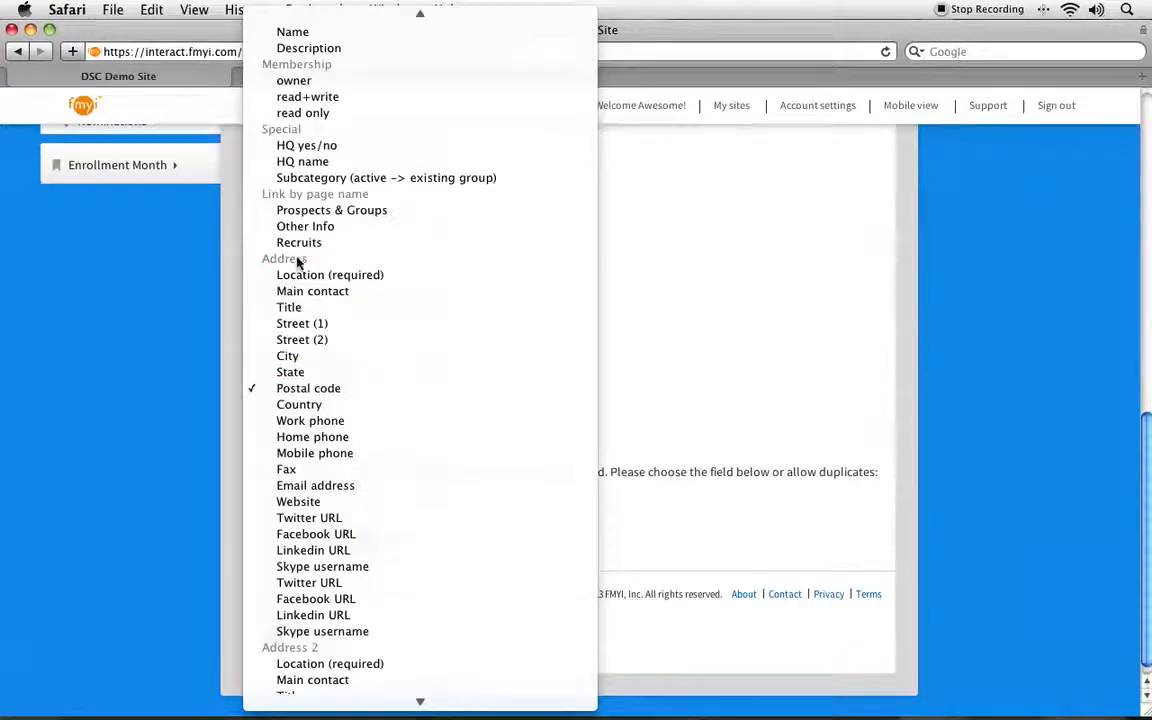
left_click(300, 390)
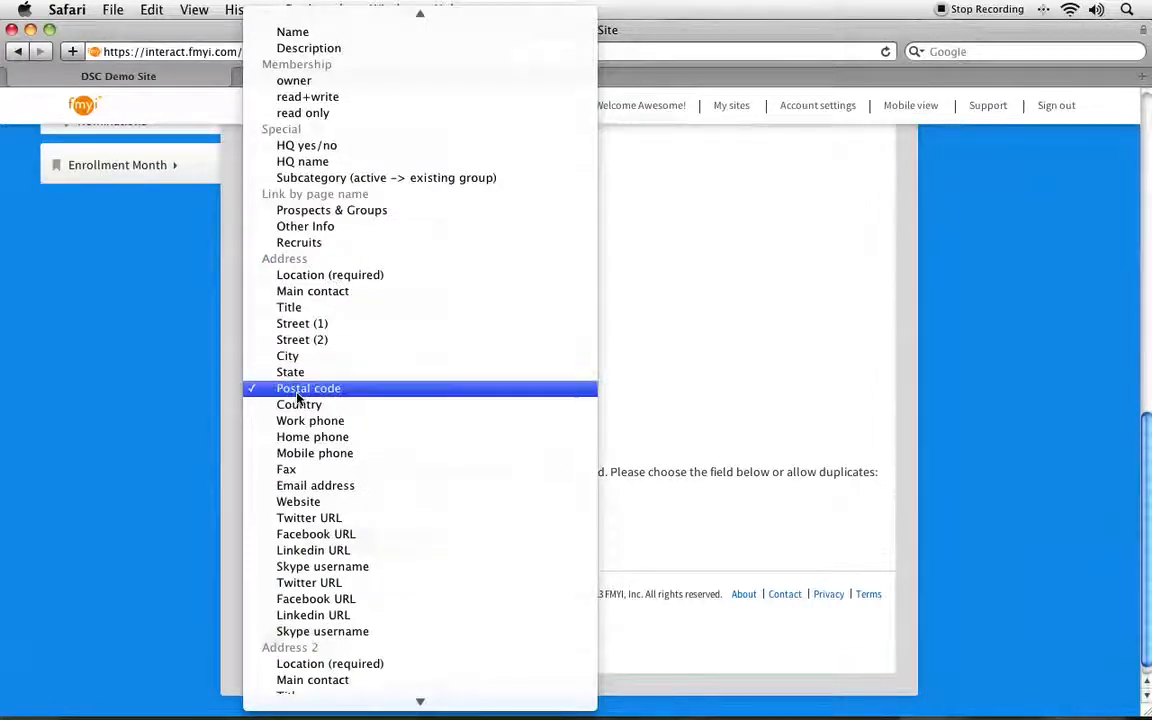
Step: Turn on saving the mappings and submit them with Page name as the unique field for preventing duplicate pages
left_click(257, 446)
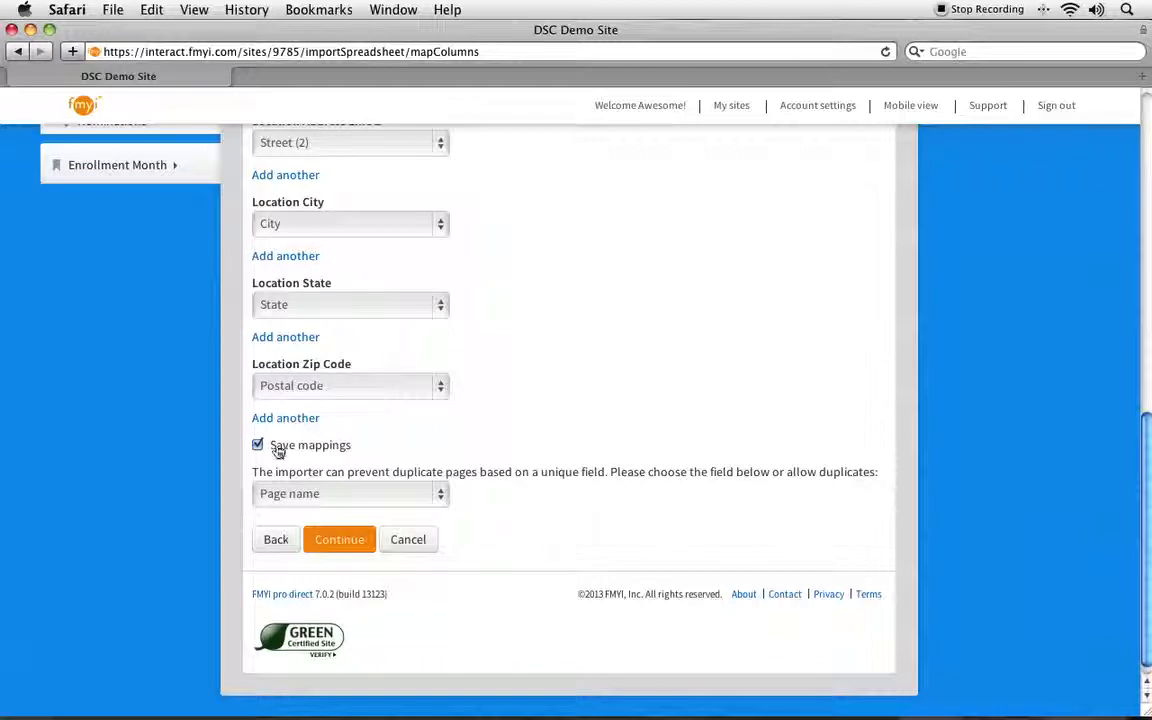
left_click_drag(256, 471, 678, 477)
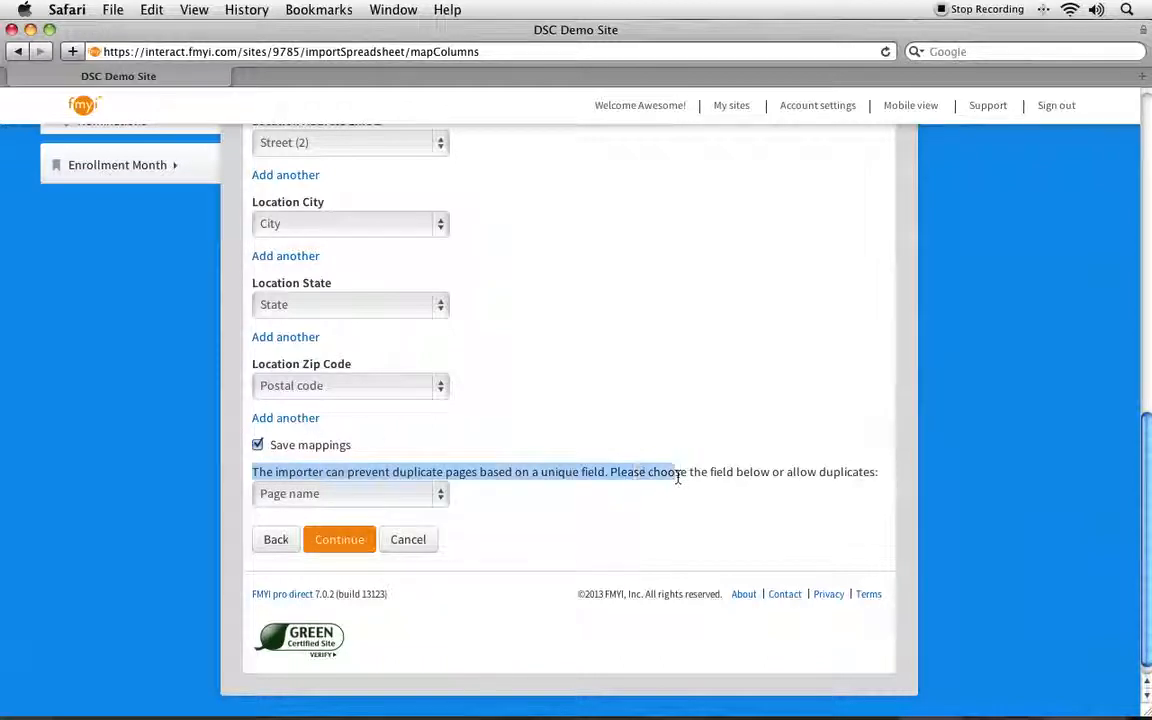
left_click(506, 531)
left_click(283, 498)
left_click(284, 500)
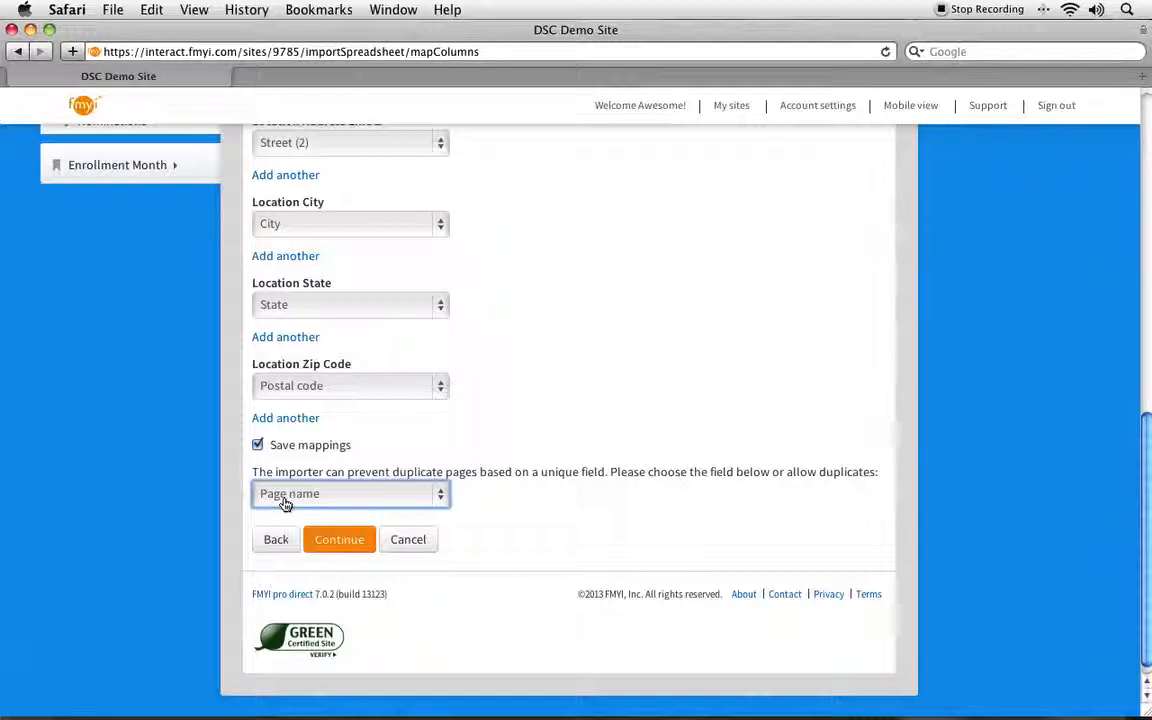
left_click(285, 503)
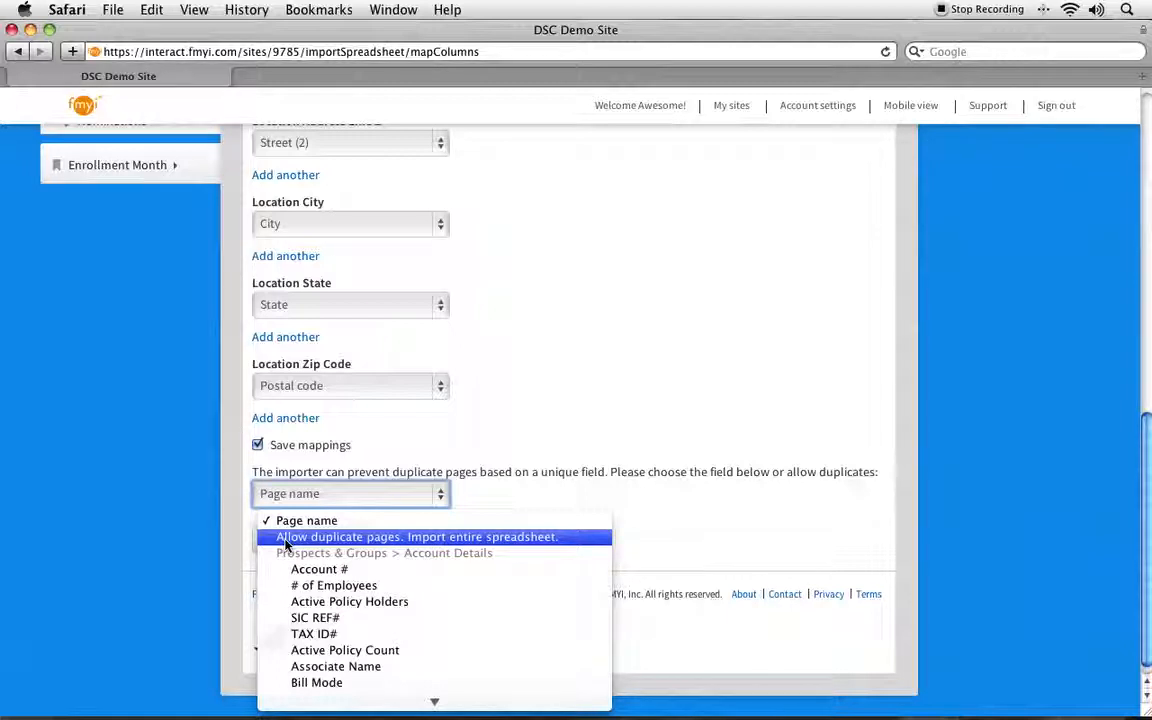
left_click(290, 520)
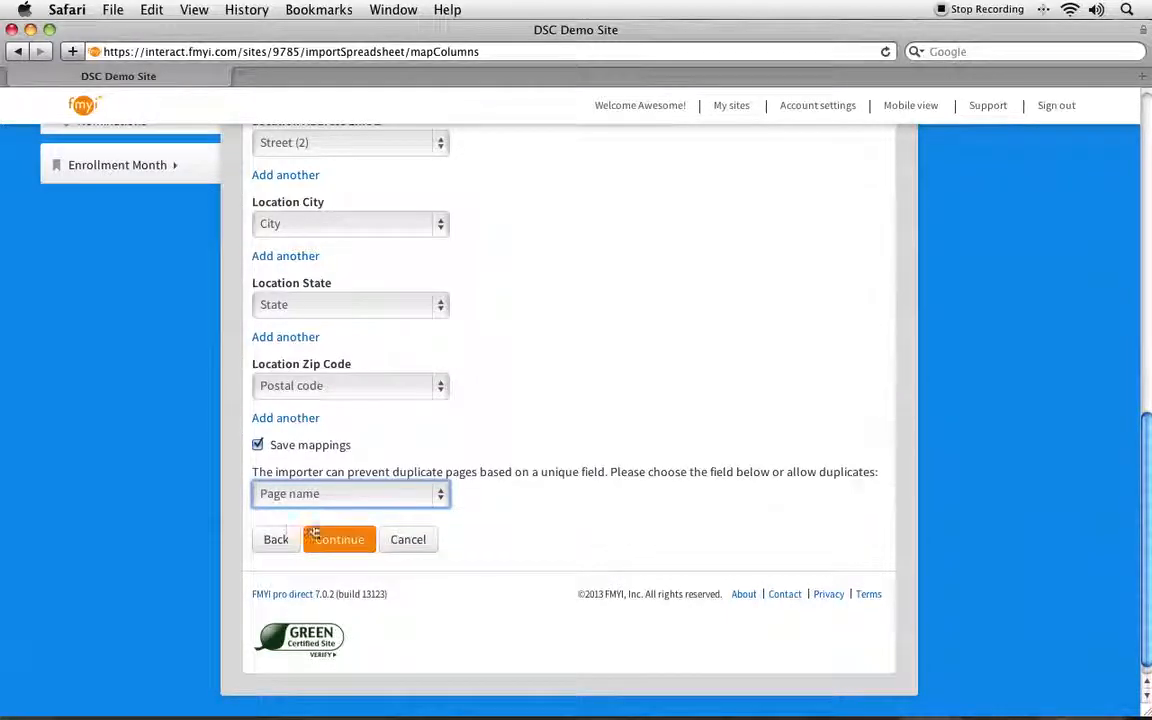
left_click(551, 509)
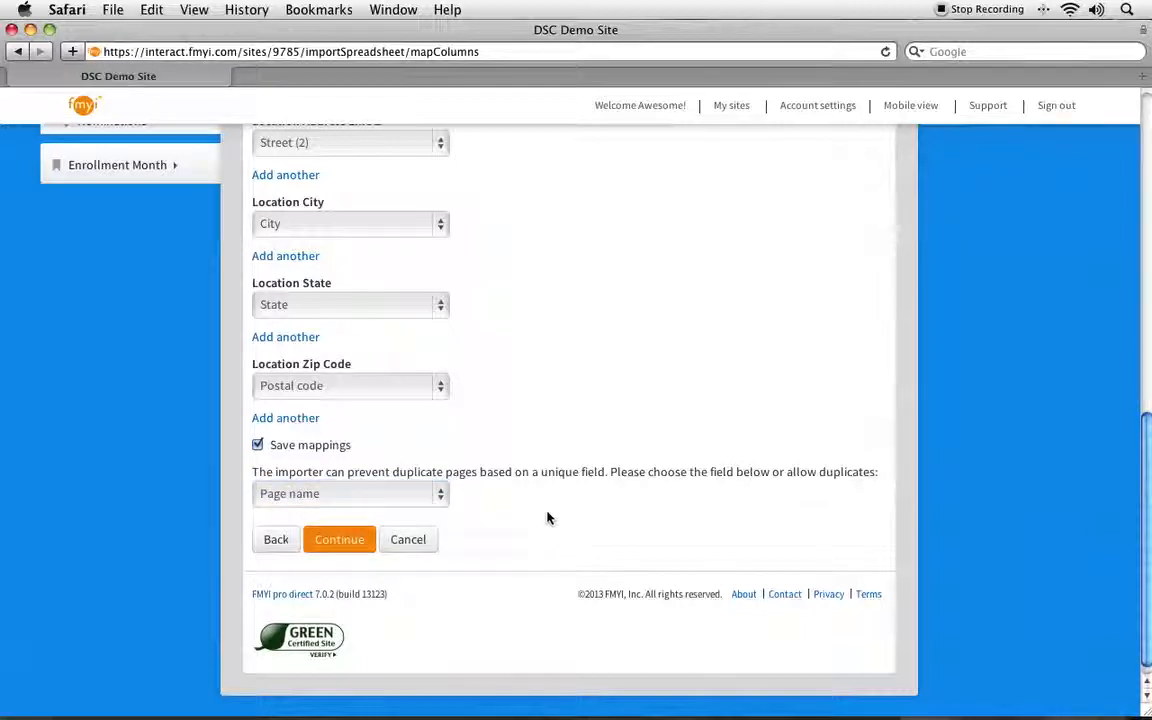
left_click(340, 540)
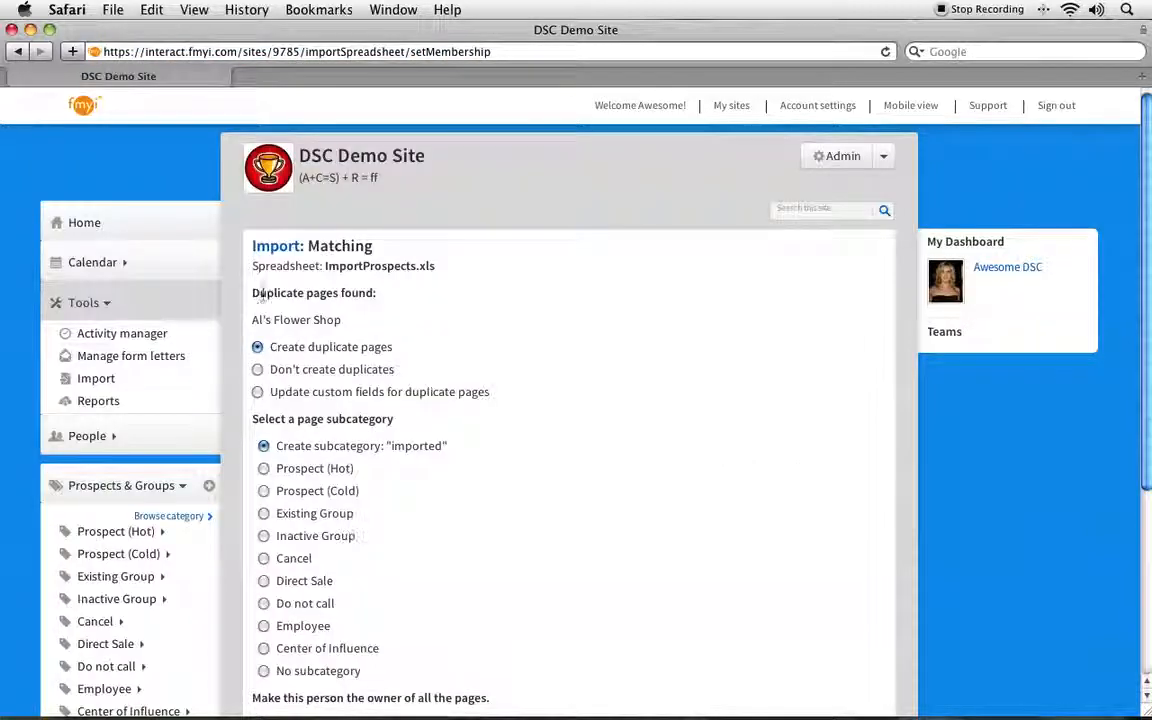
Step: Set the import not to create duplicates for the already existing Al's Flower Shop page
left_click_drag(254, 292, 424, 298)
left_click(429, 311)
left_click_drag(248, 319, 352, 320)
left_click(375, 322)
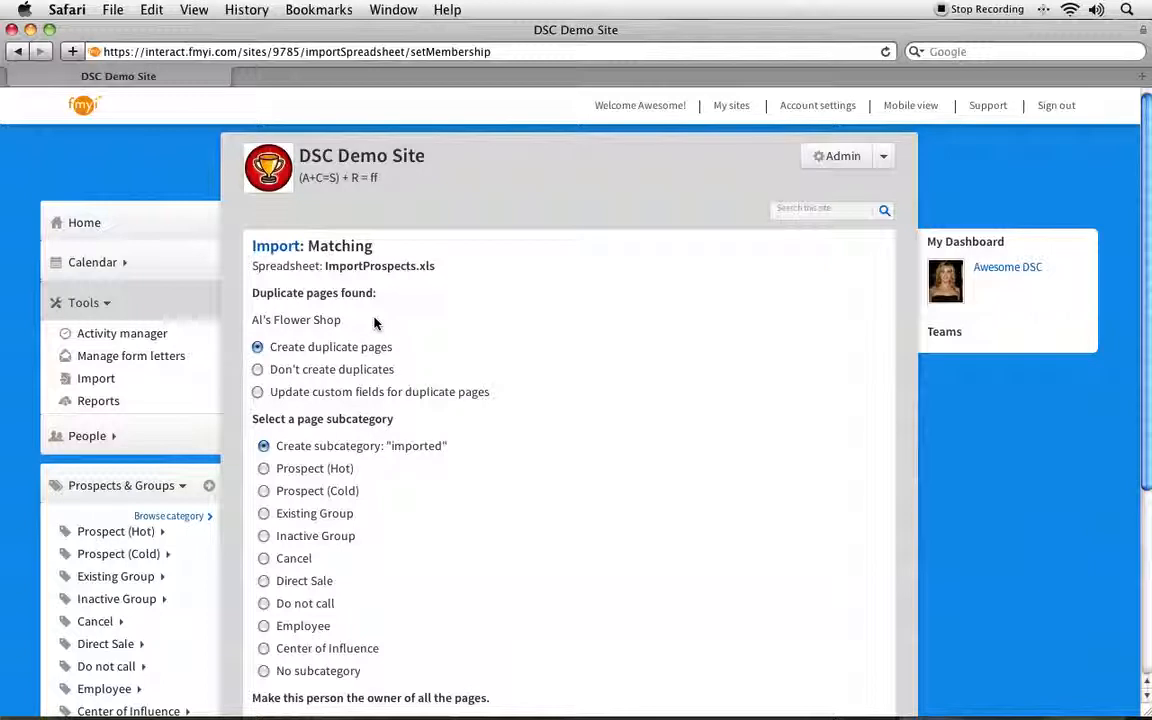
left_click(258, 371)
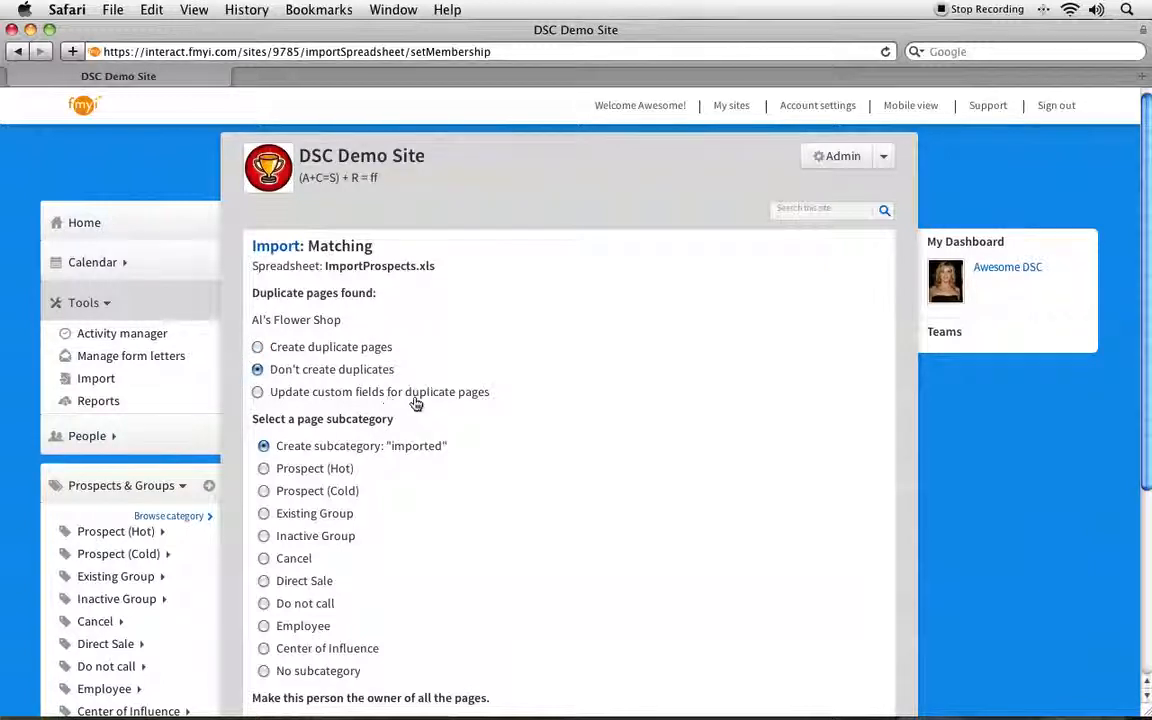
left_click_drag(254, 322, 357, 323)
left_click(352, 332)
left_click(257, 348)
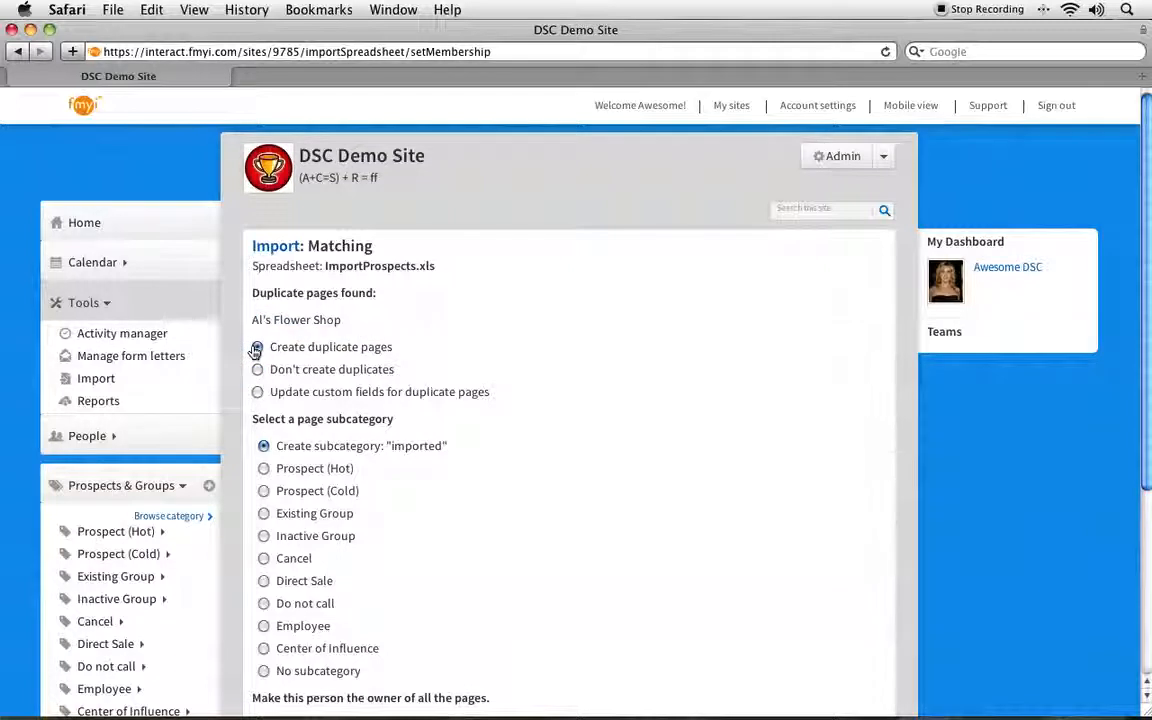
left_click_drag(392, 347, 276, 347)
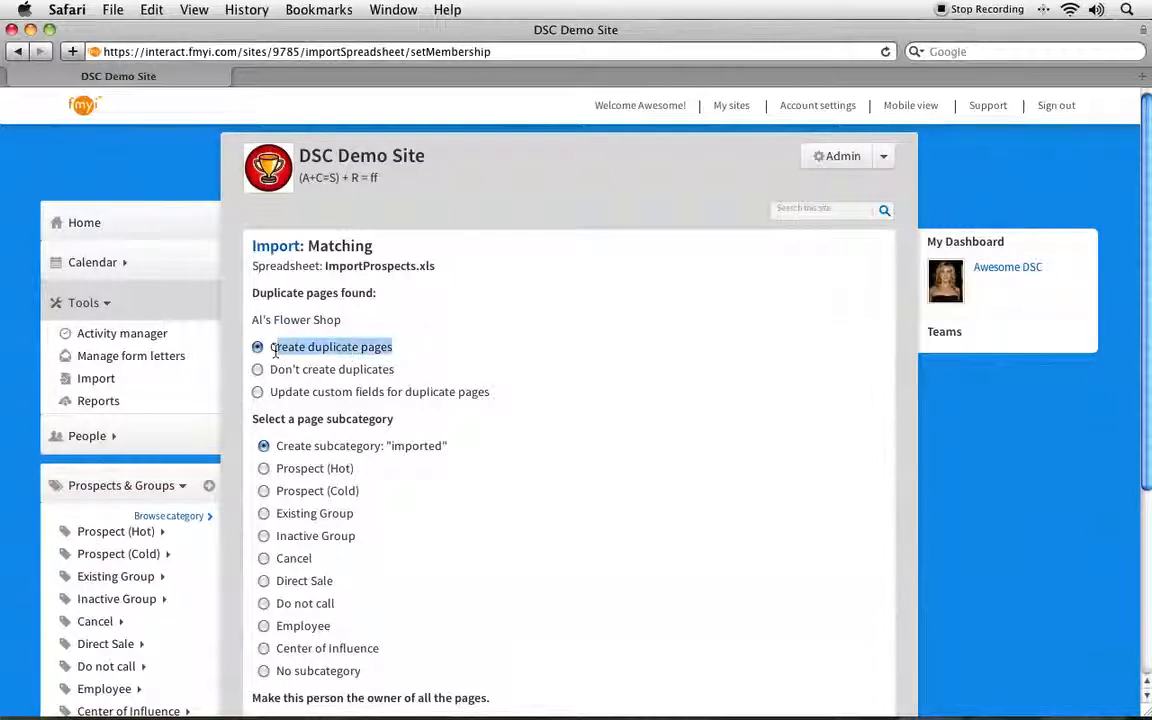
left_click_drag(271, 392, 543, 404)
left_click(543, 404)
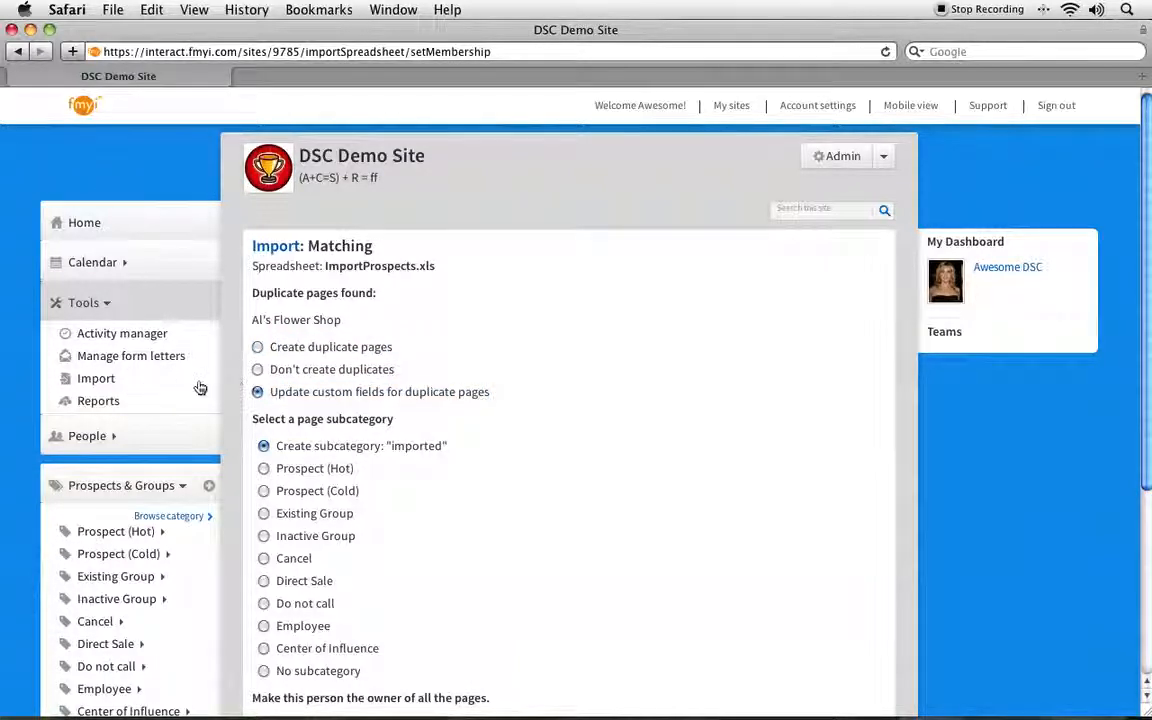
left_click(258, 370)
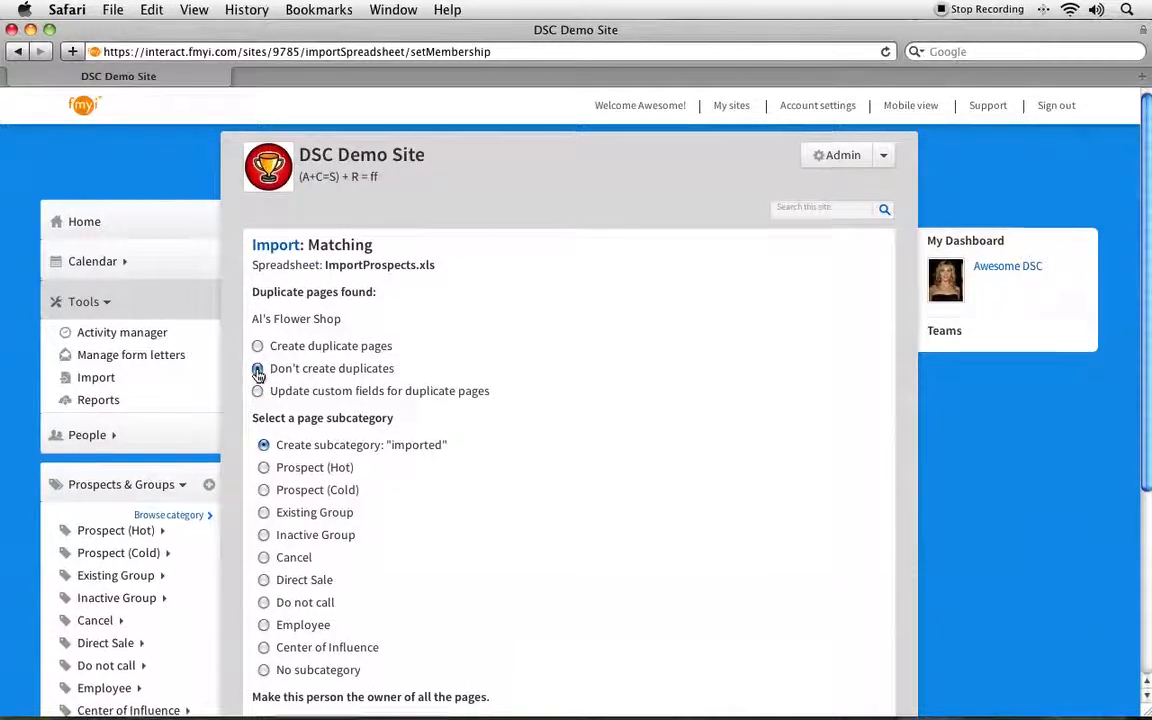
Step: Assign the imported pages to the Prospect (Hot) subcategory
scroll(259, 376, "down", 3)
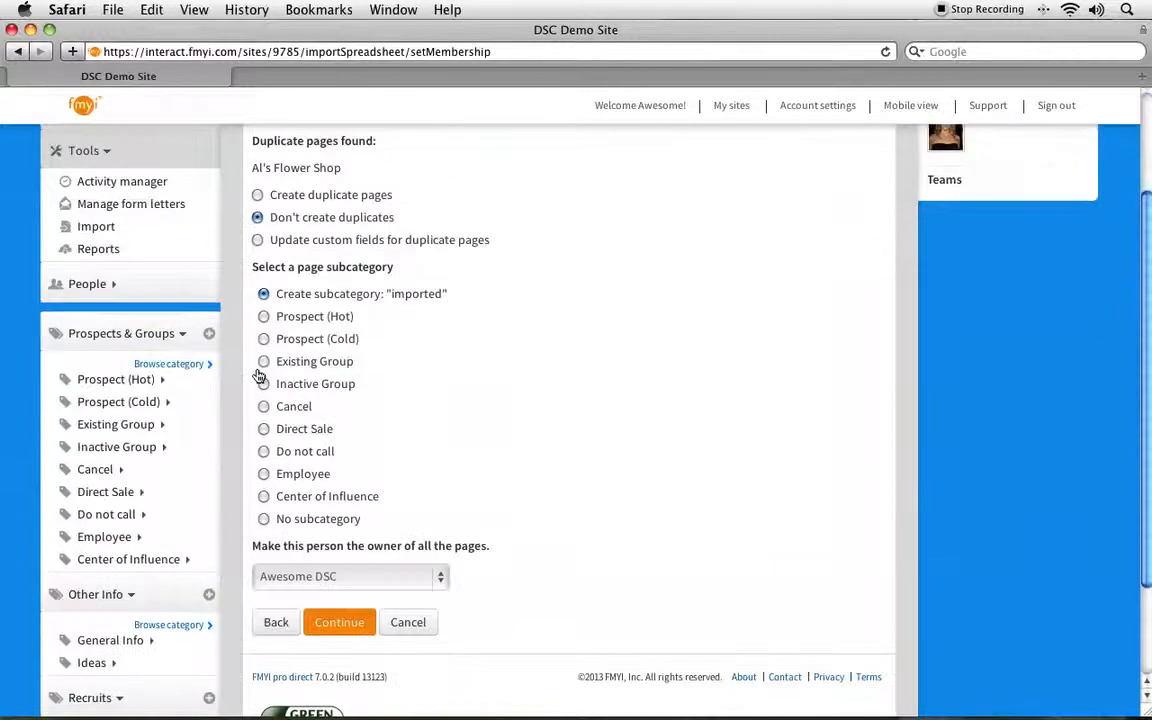
left_click(264, 316)
left_click_drag(362, 322, 279, 322)
left_click(358, 337)
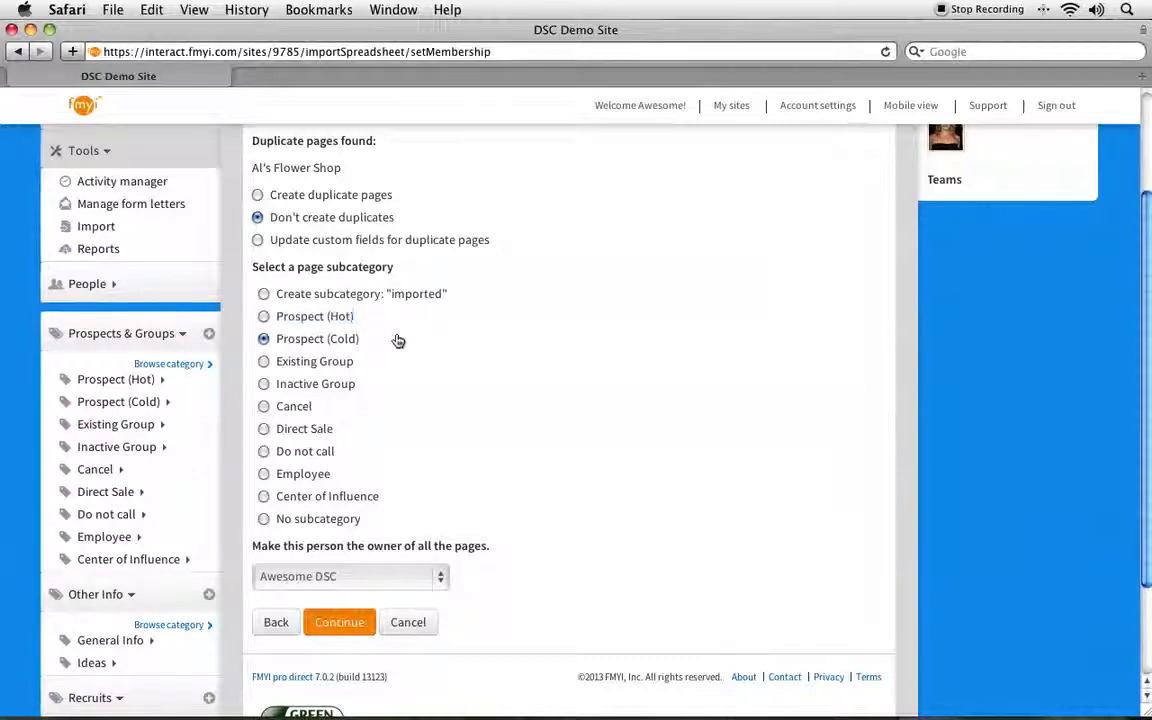
left_click(264, 316)
Step: Keep the preselected person as the owner of all the pages and run the import
scroll(262, 318, "down", 3)
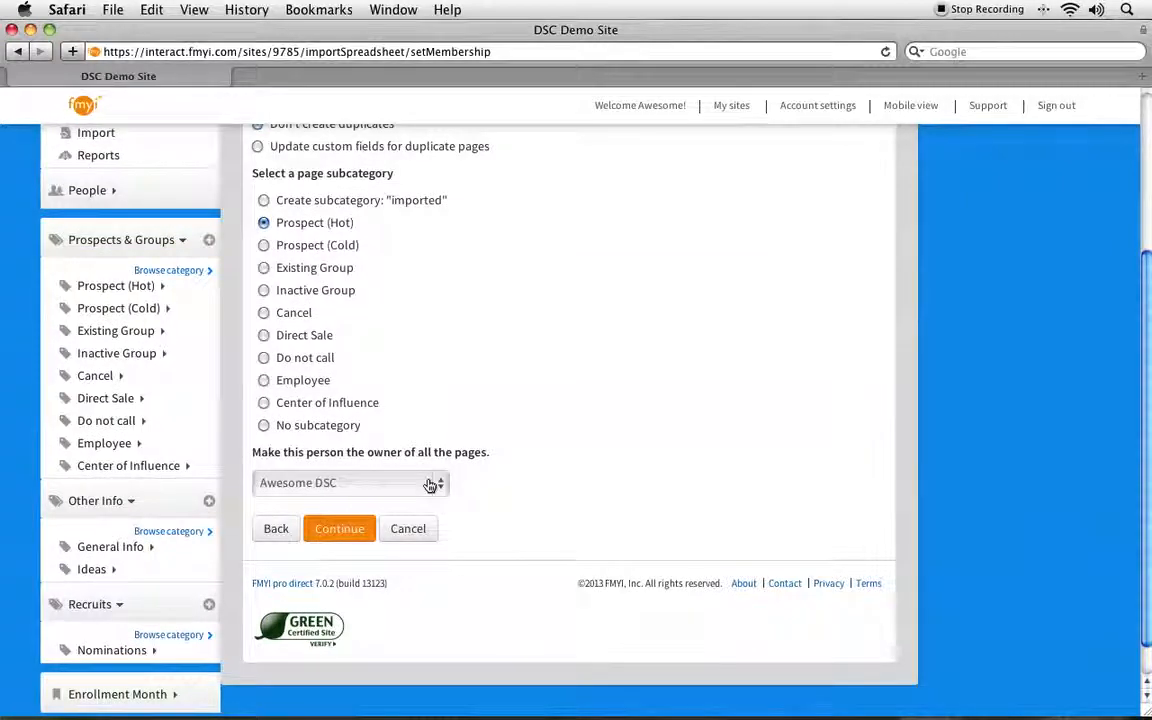
left_click(430, 485)
left_click(430, 485)
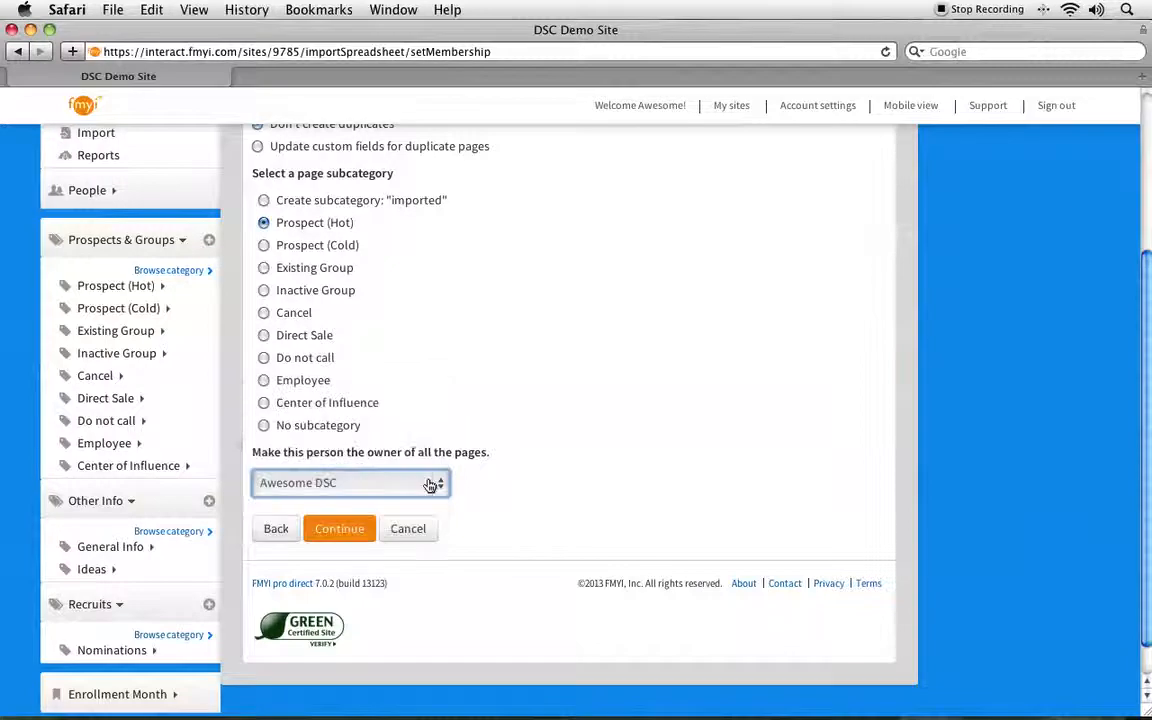
left_click(531, 496)
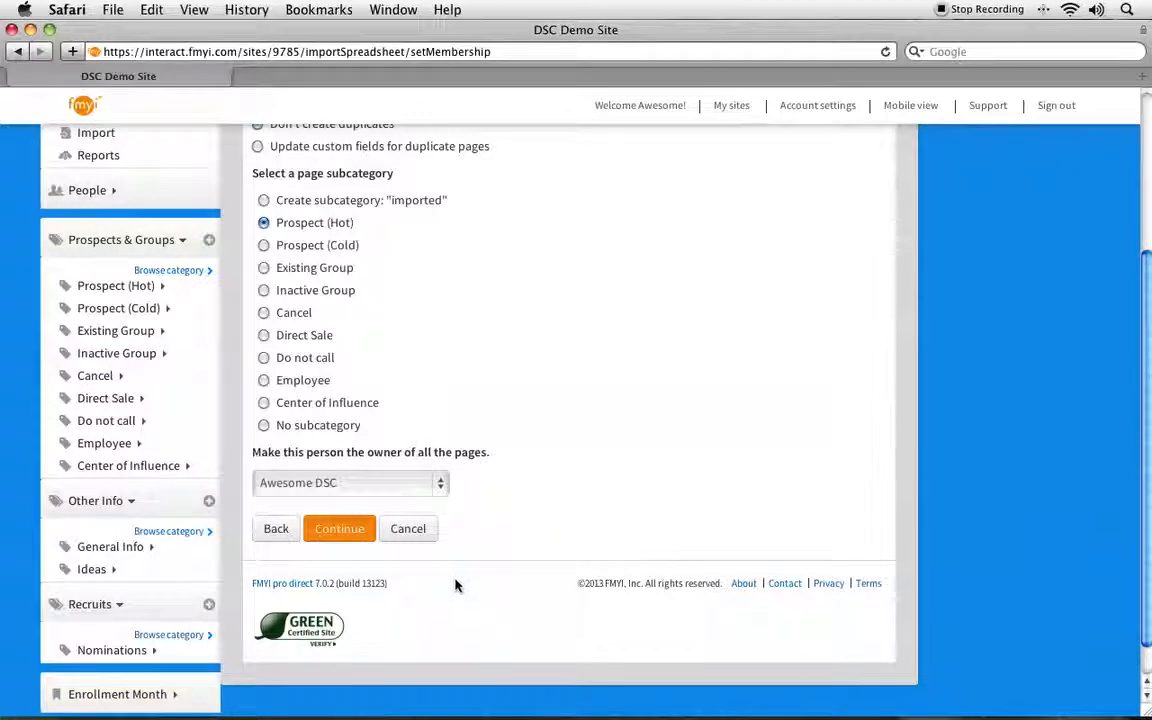
left_click(338, 529)
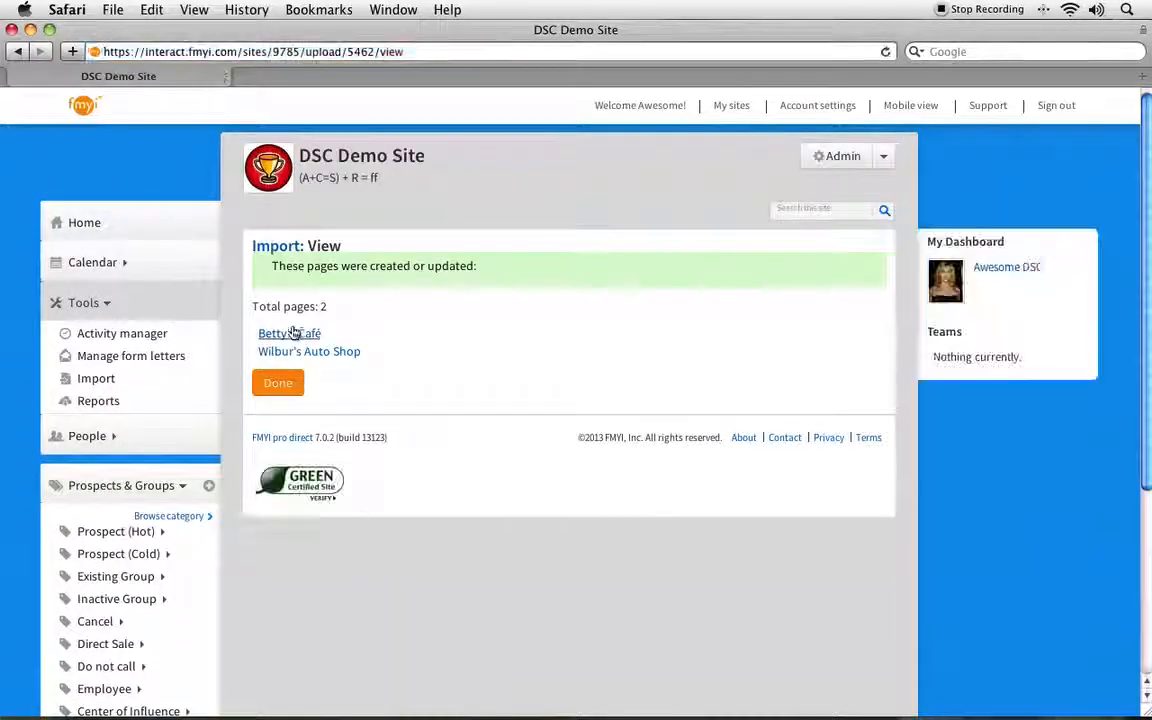
Step: Look over the list of created pages and return to the import history
left_click_drag(252, 335, 408, 372)
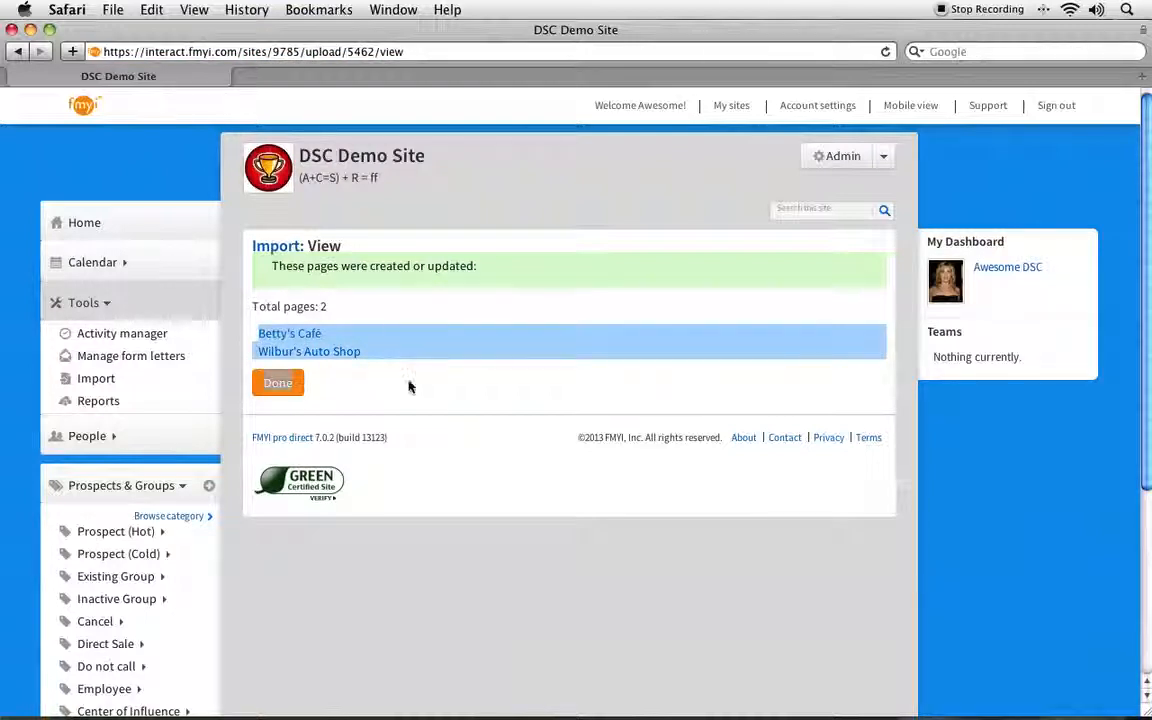
left_click(408, 387)
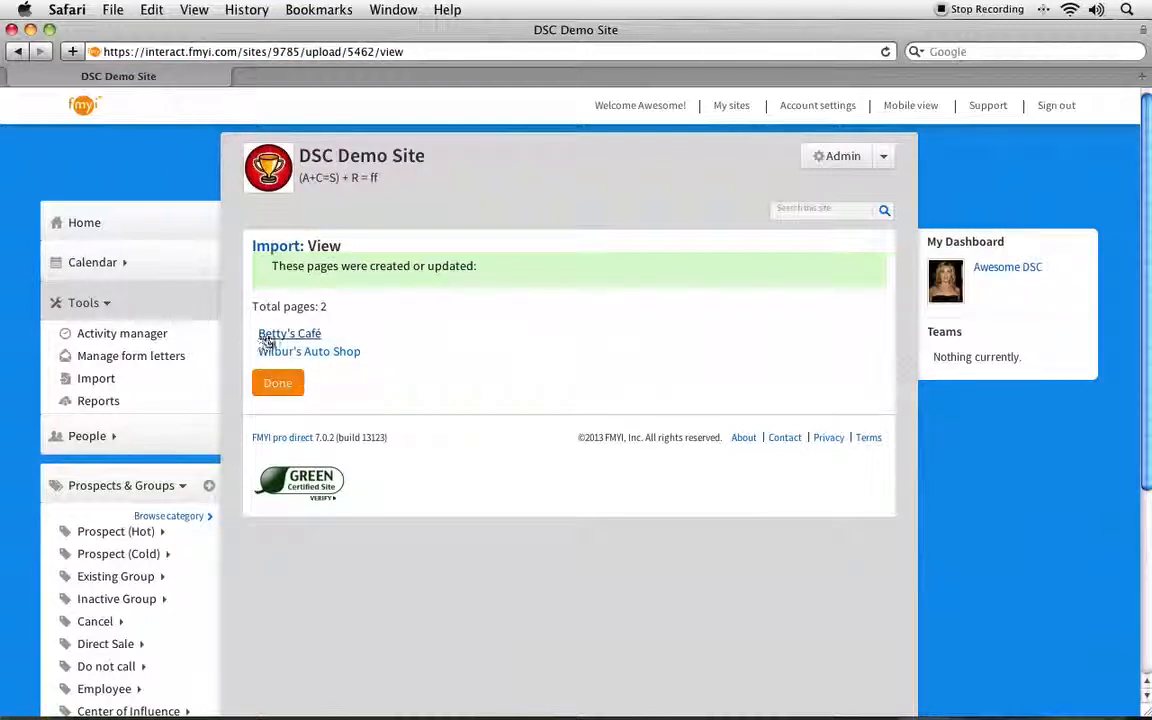
left_click(259, 249)
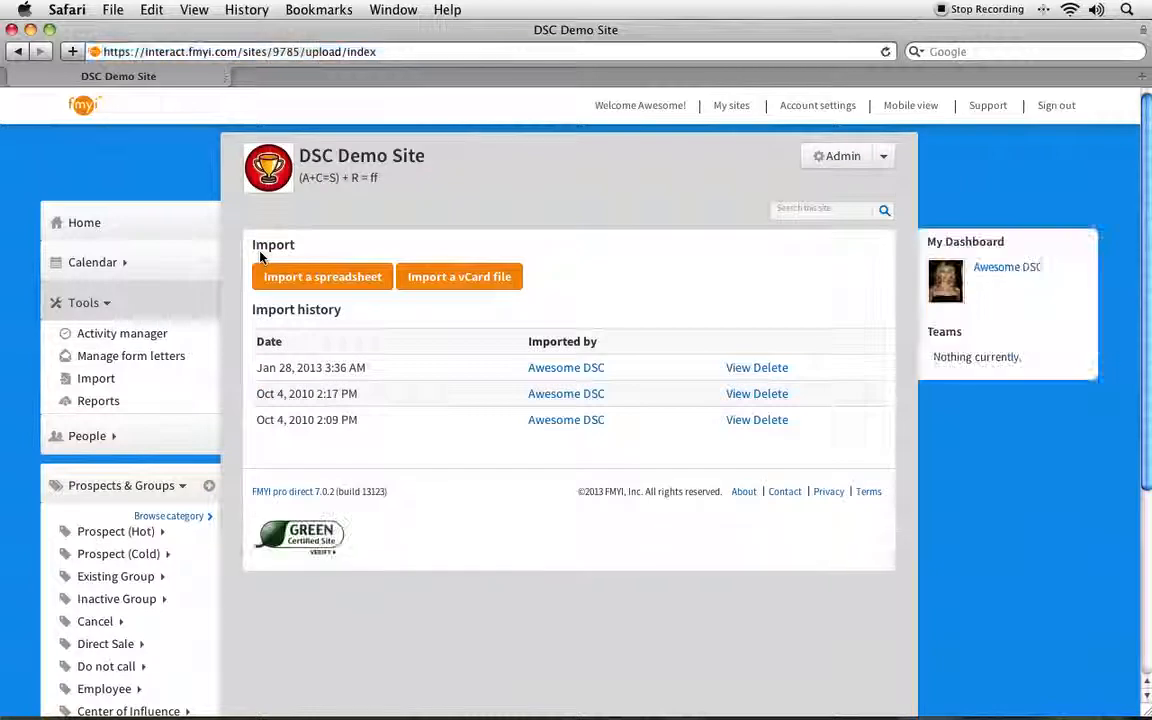
Step: Delete the Jan 28, 2013 3:36 AM import with all its pages from the import history
left_click_drag(257, 368, 375, 380)
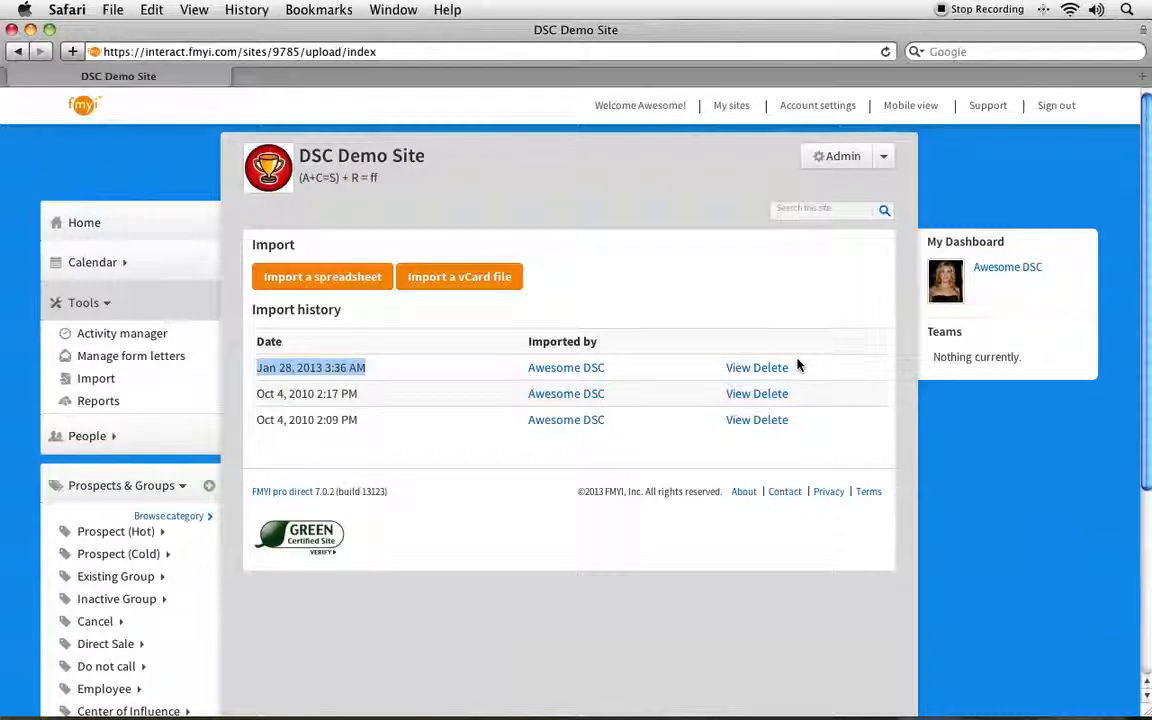
left_click(773, 368)
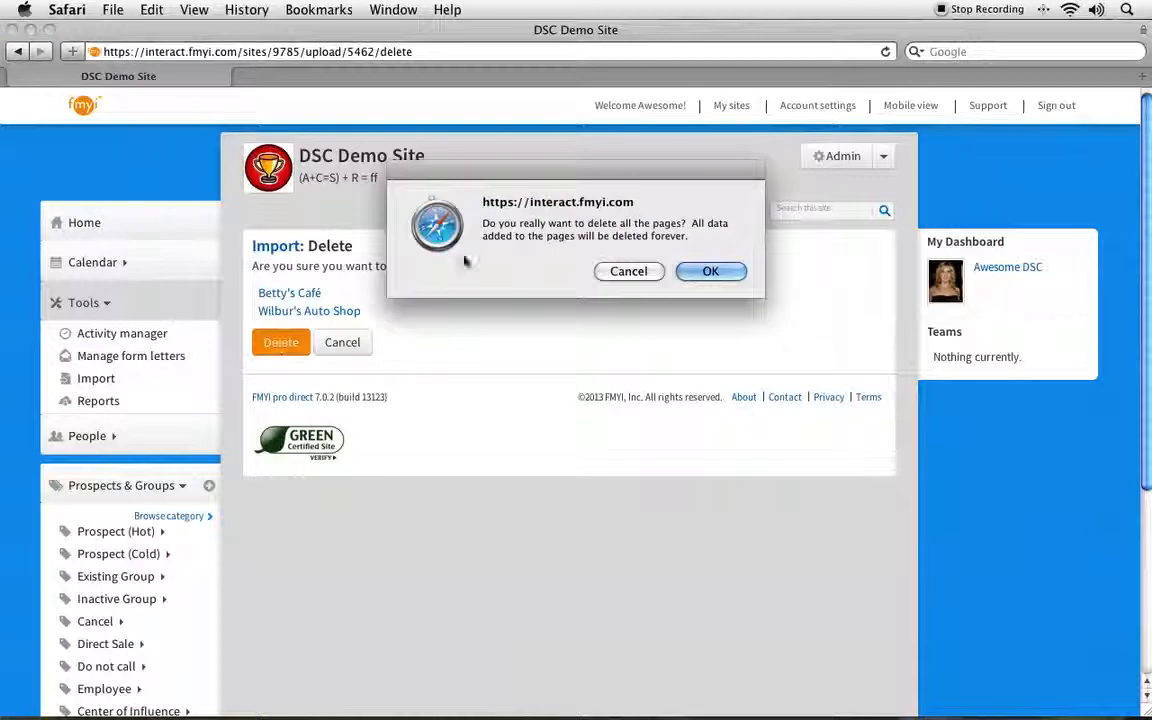
left_click_drag(699, 239, 481, 229)
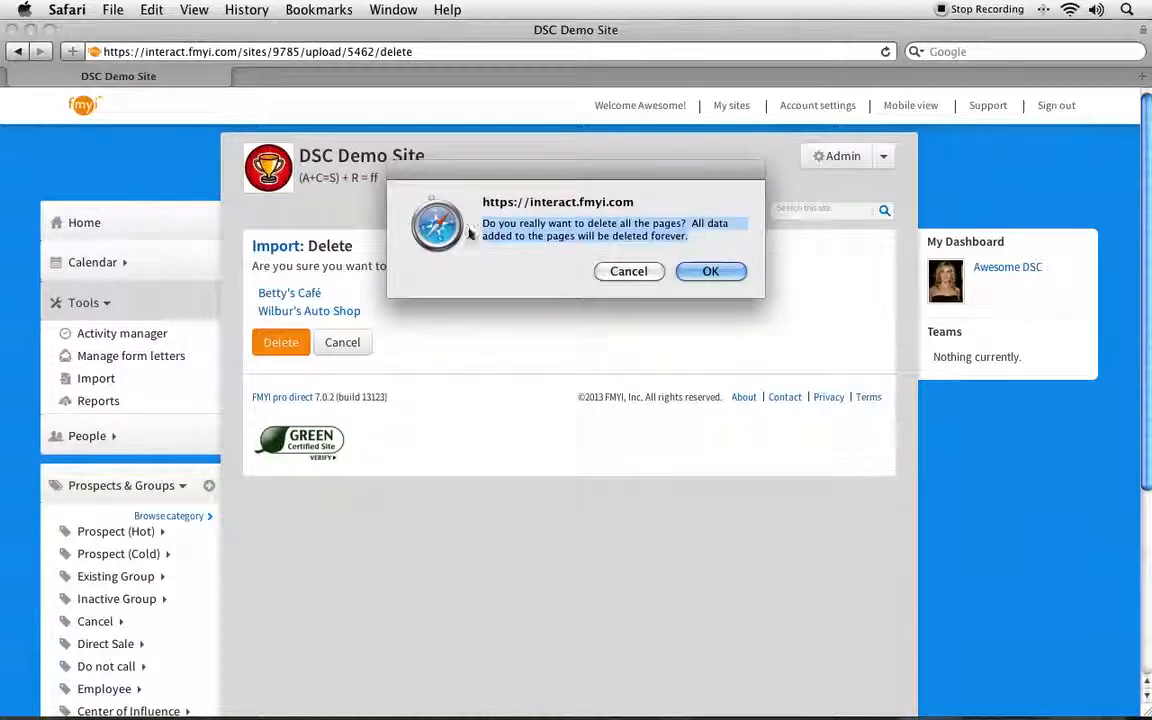
left_click(696, 237)
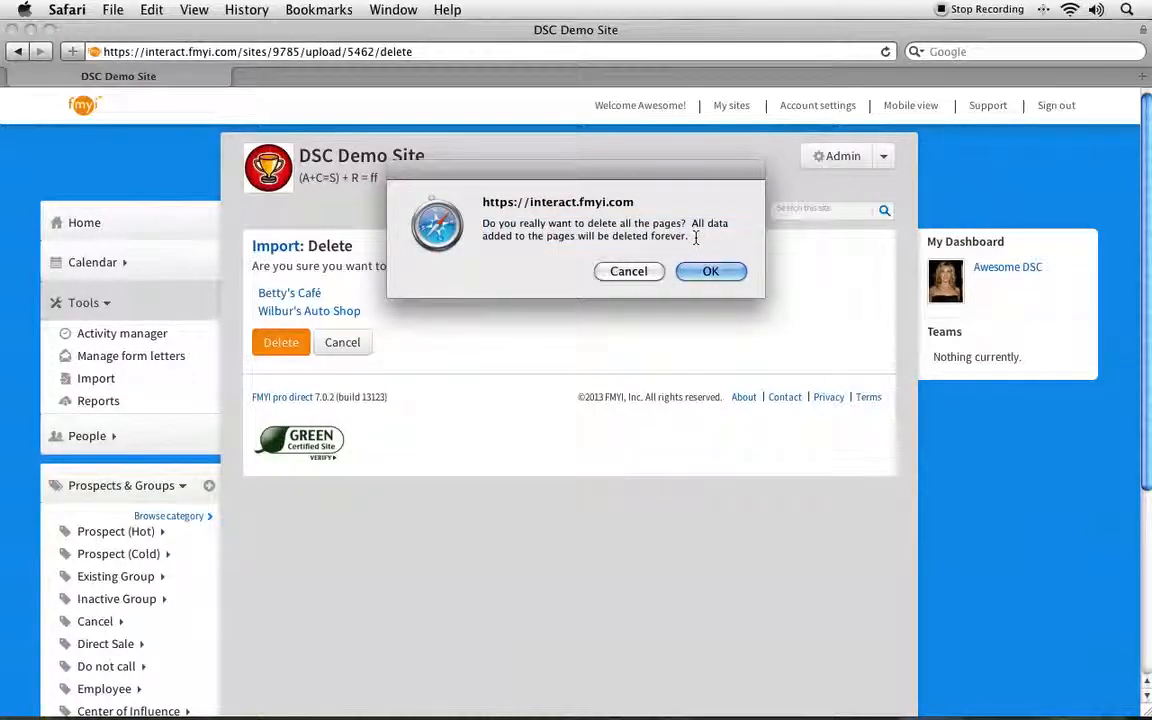
left_click(696, 272)
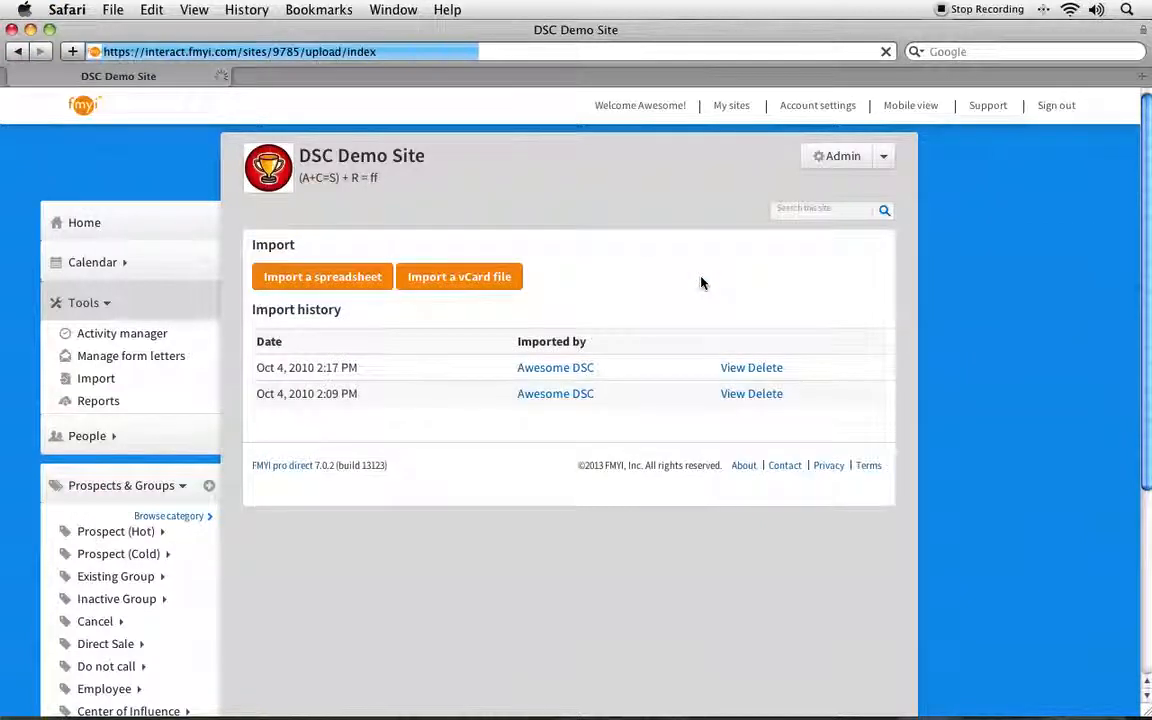